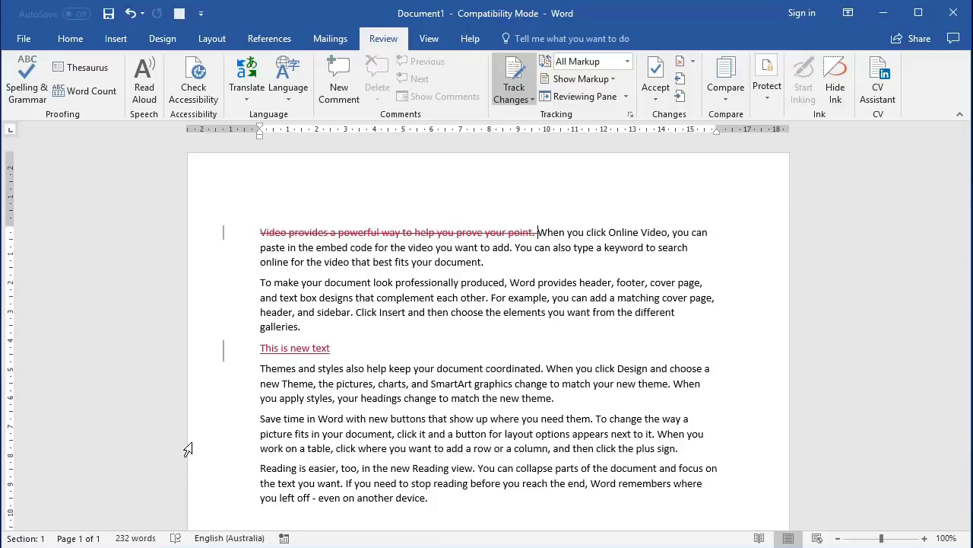
- Close the current document without saving and generate sample paragraphs in a new blank document with =rand()
key("ctrl+w")
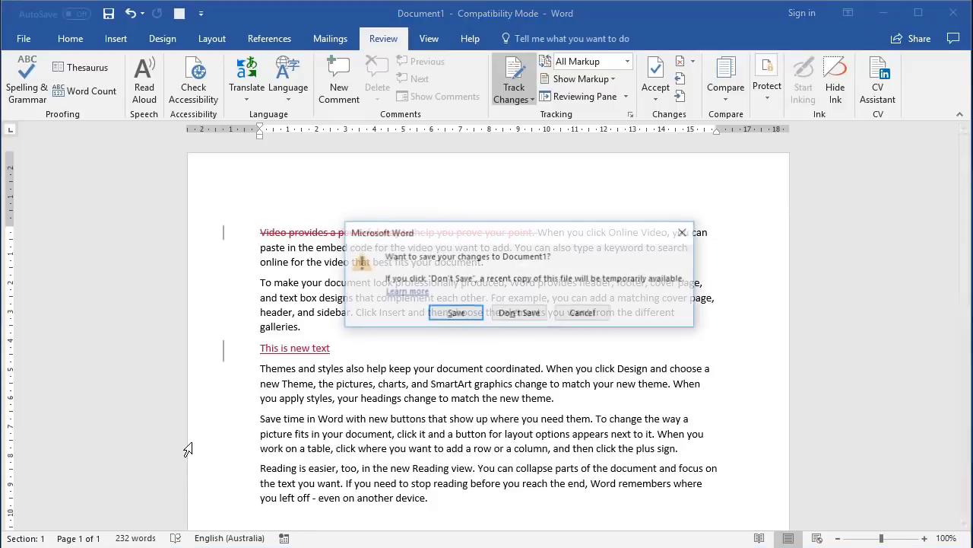
left_click(519, 314)
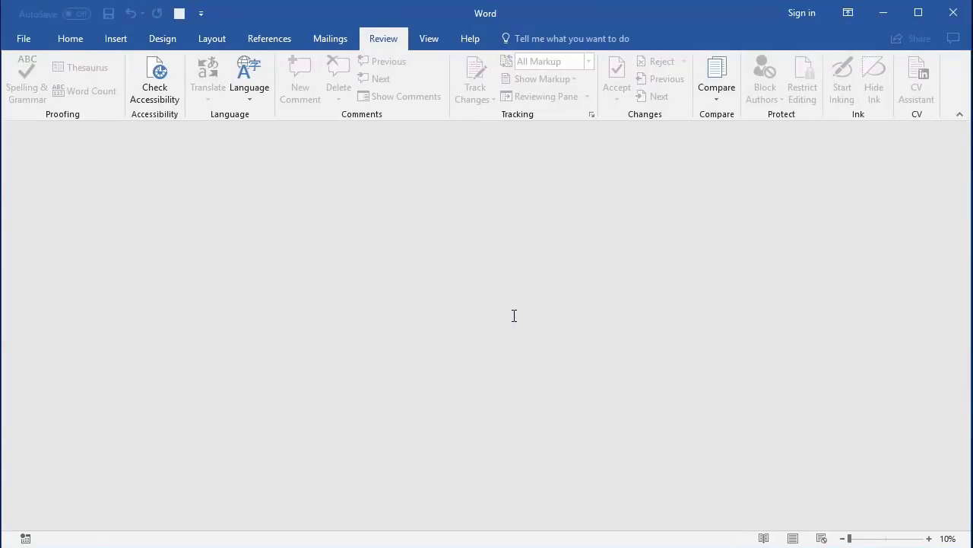
key("ctrl+n")
type("=rand()")
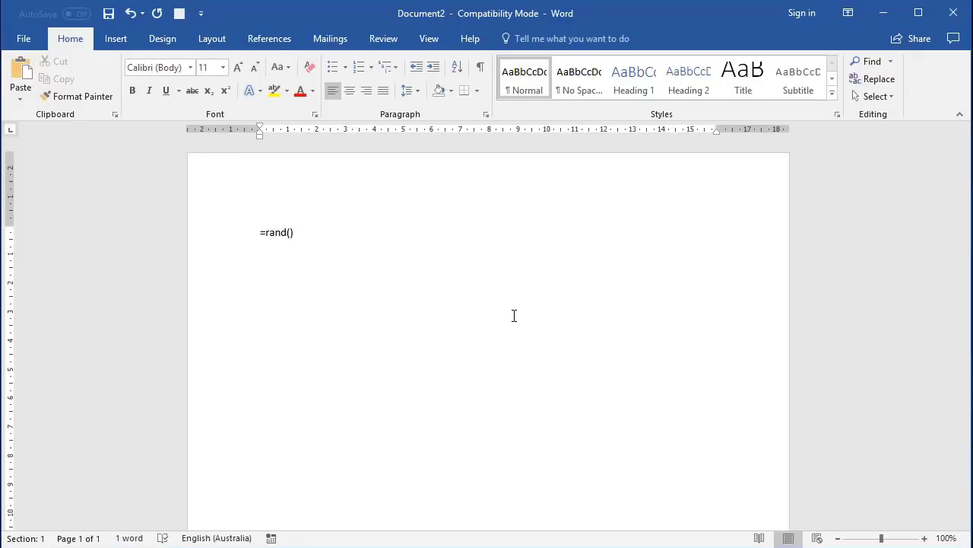
key("Return")
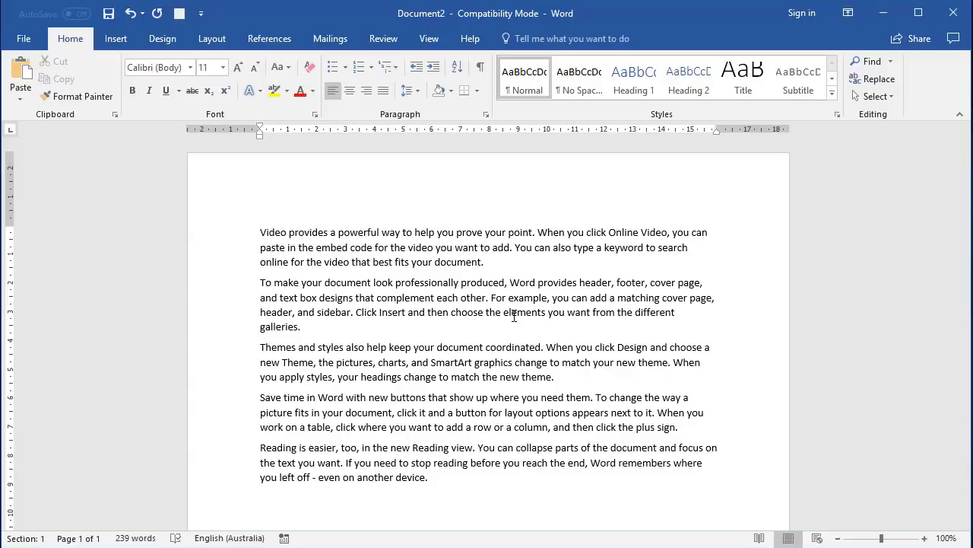
key("BackSpace")
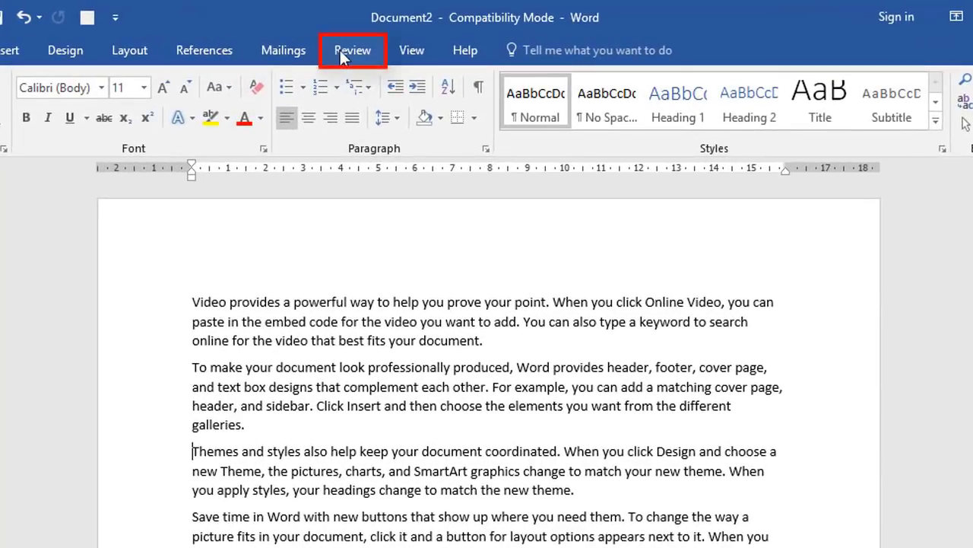
- Turn on Track Changes for the document
left_click(383, 38)
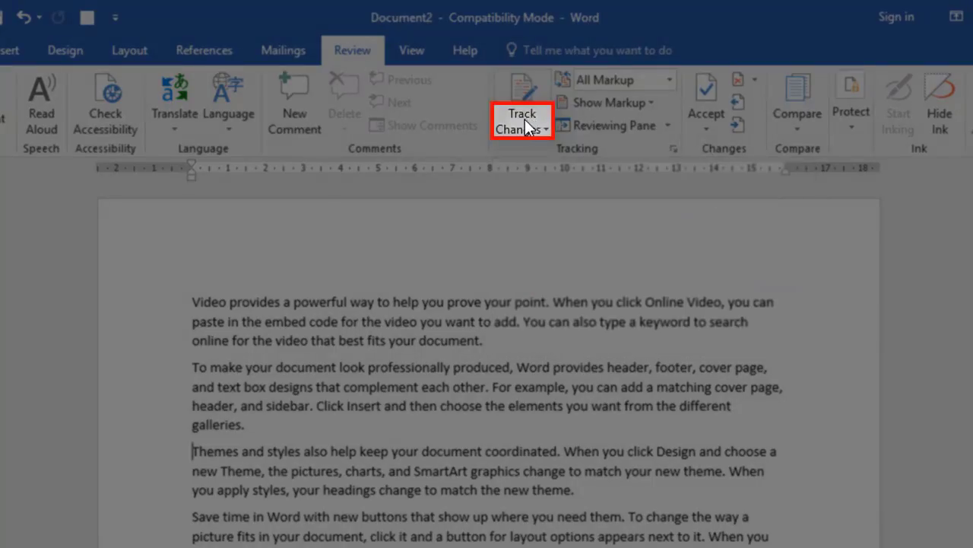
left_click(522, 127)
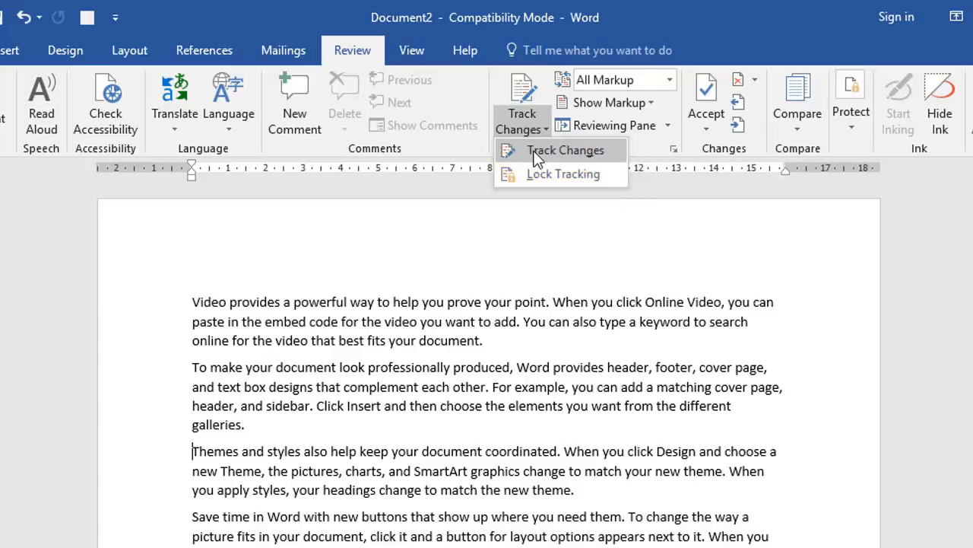
left_click(536, 151)
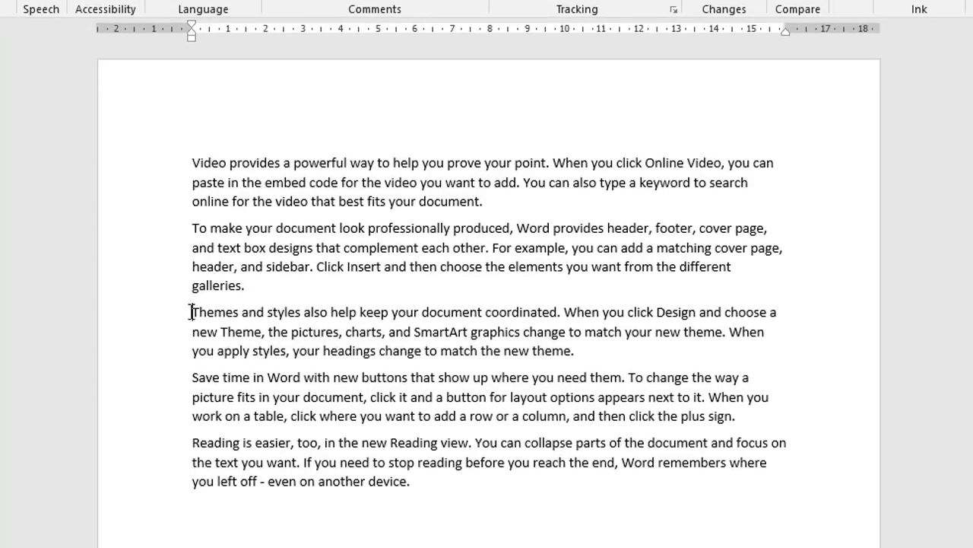
- Insert a new paragraph reading "This is new text" above the "Themes and styles" paragraph
key("Return")
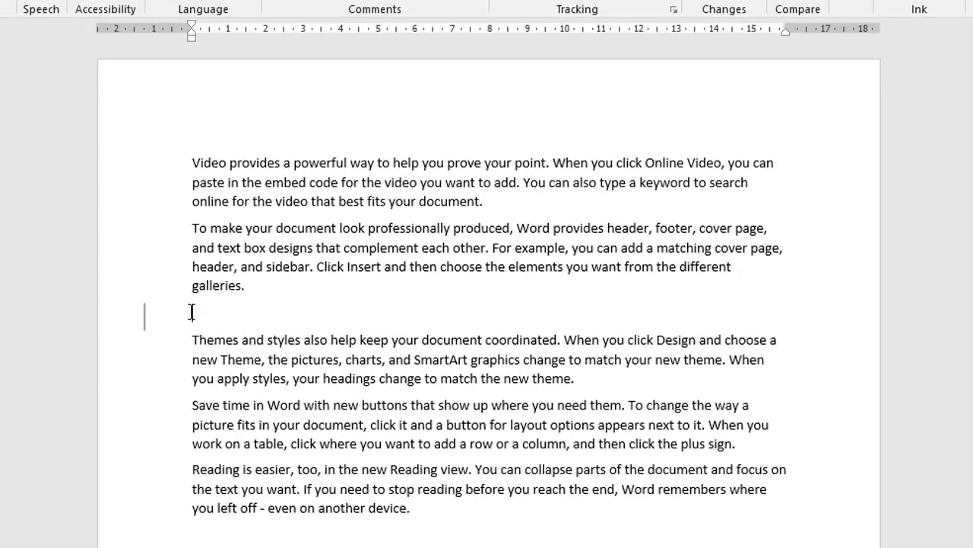
type("This is new text")
left_click(144, 315)
- Delete the document's first sentence and replace "coordinated" with "in check" in the "Themes and styles" paragraph
left_click(213, 161, "ctrl")
key("Delete")
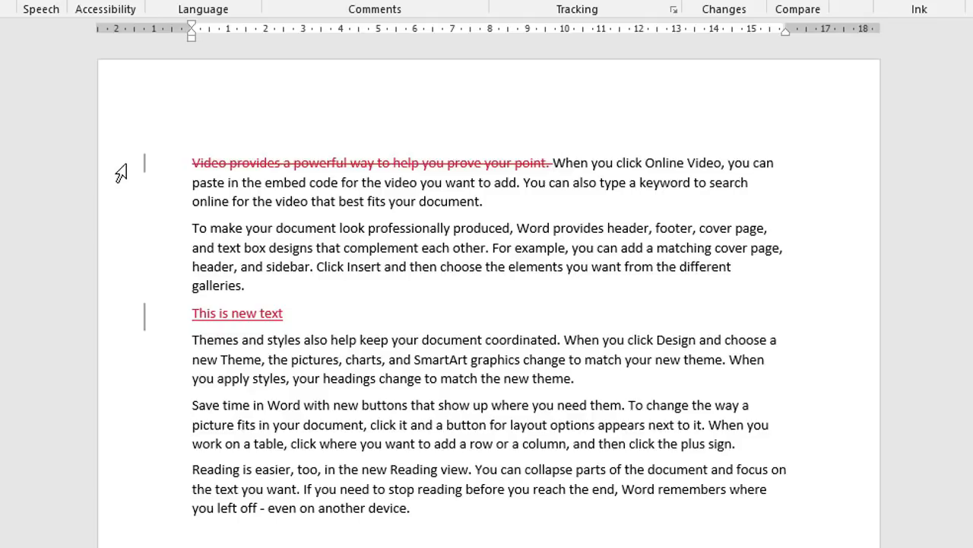
double_click(513, 338)
type("in check")
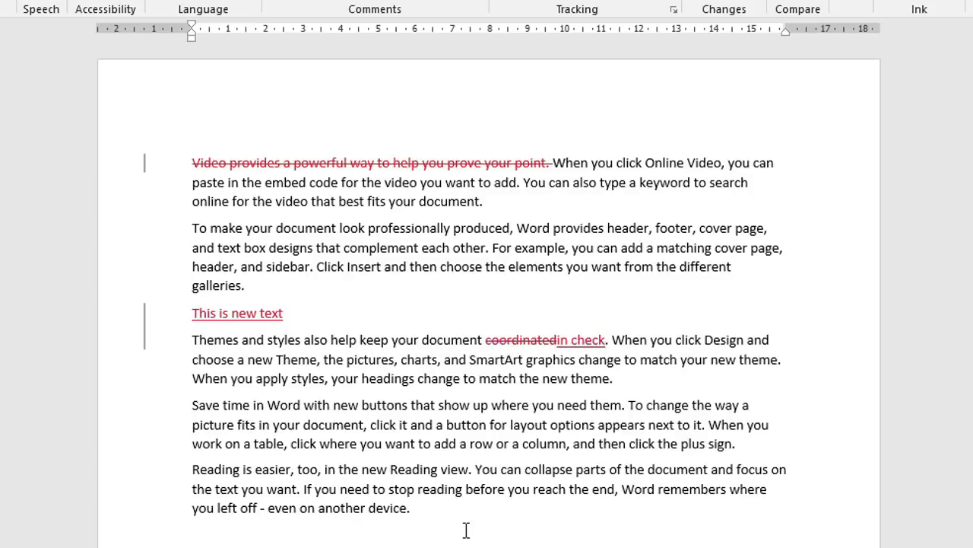
- Insert a table with two columns and two rows on a new line after the last paragraph
scroll(467, 530, "down", 1)
scroll(466, 530, "down", 2)
left_click(439, 372)
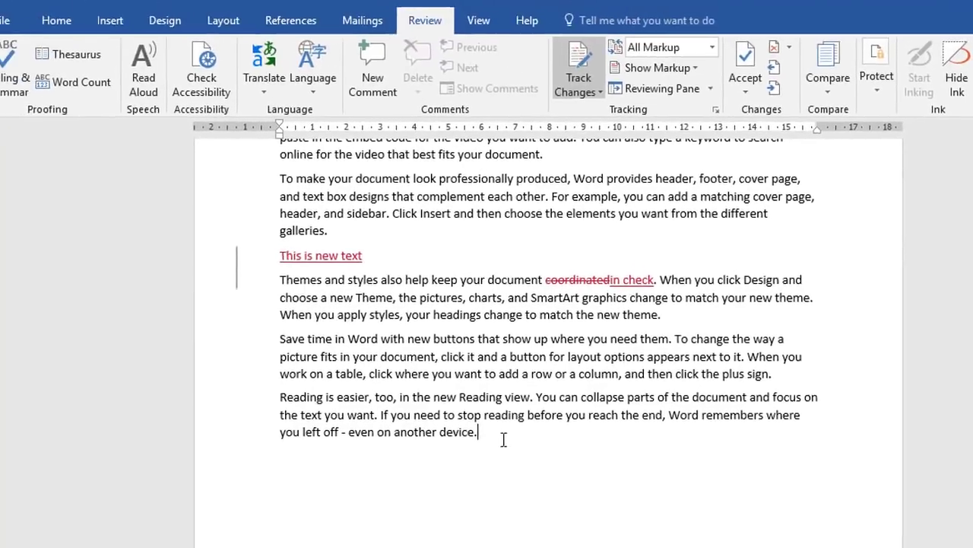
key("Return")
left_click(133, 44)
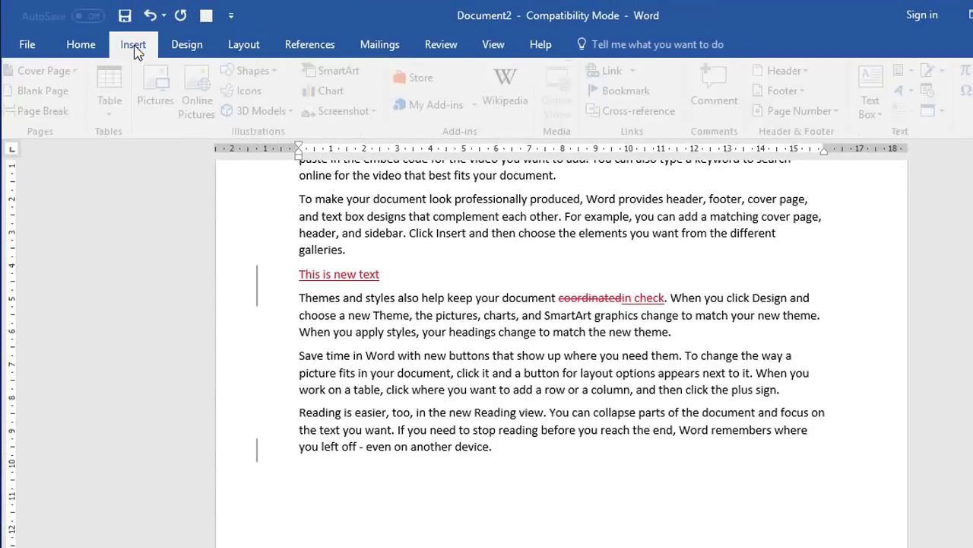
left_click(124, 102)
left_click(126, 166)
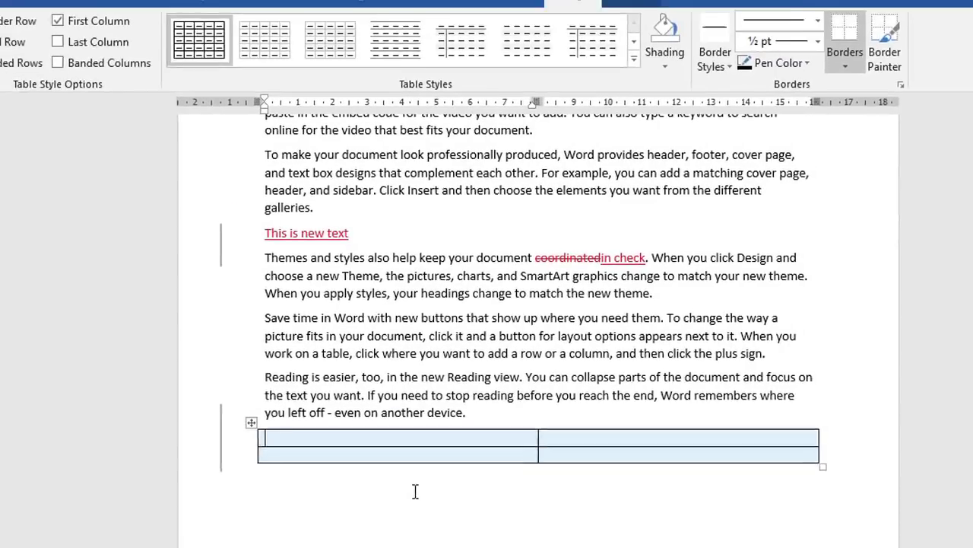
- Insert the penguins picture below the table and shrink it to about 3 cm wide
left_click(363, 423)
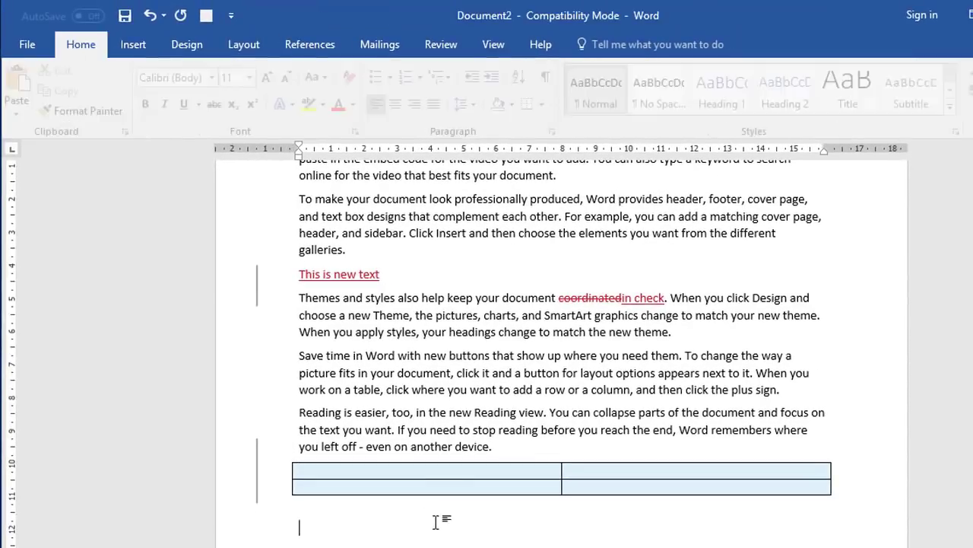
left_click(129, 45)
left_click(169, 112)
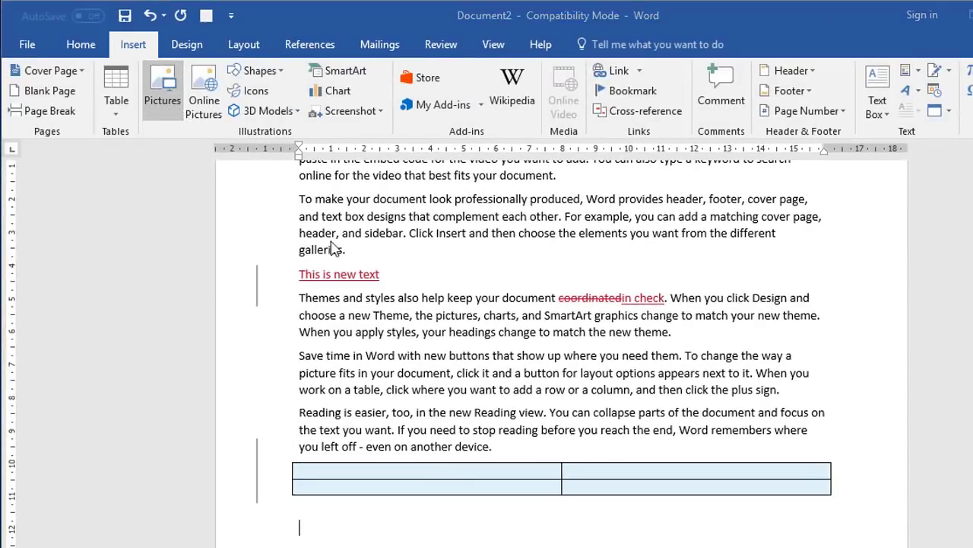
double_click(423, 145)
double_click(439, 249)
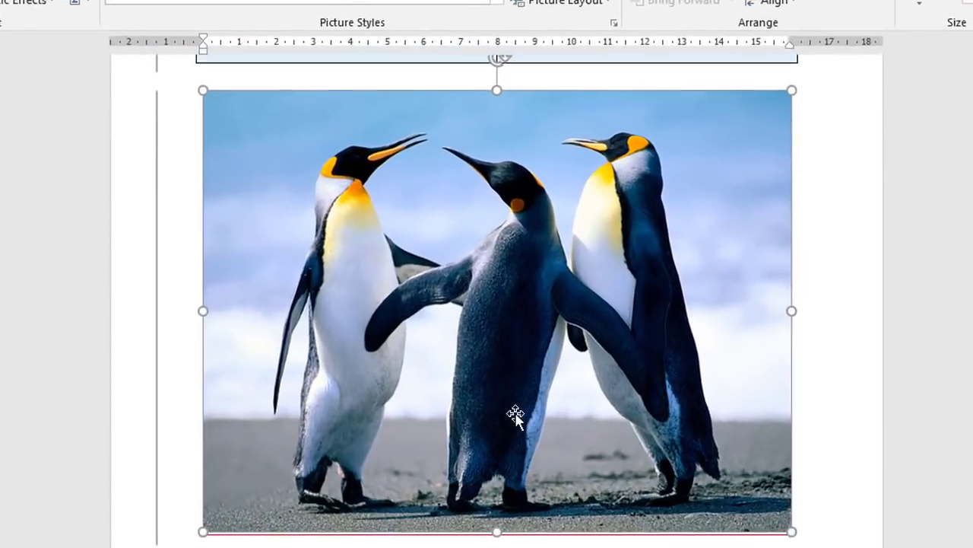
left_click_drag(792, 531, 318, 151)
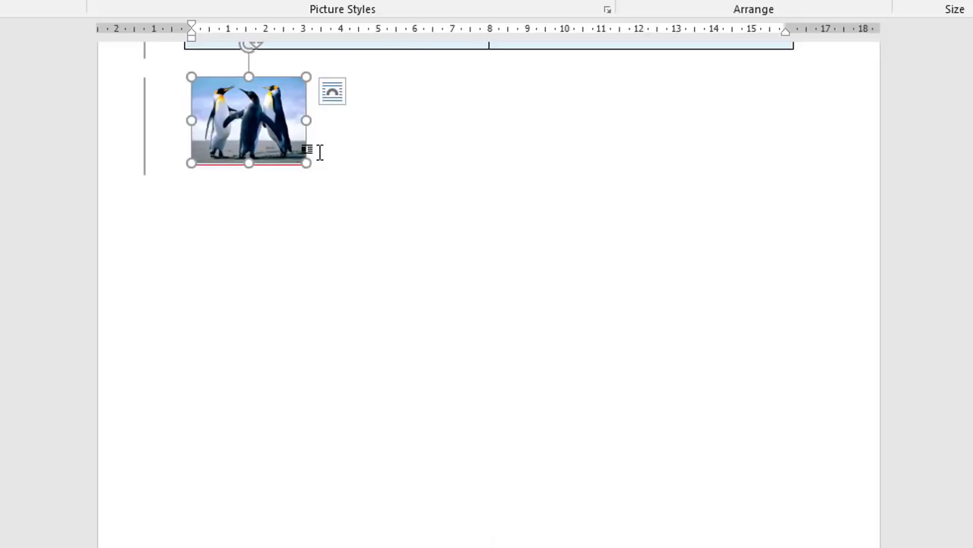
left_click(390, 152)
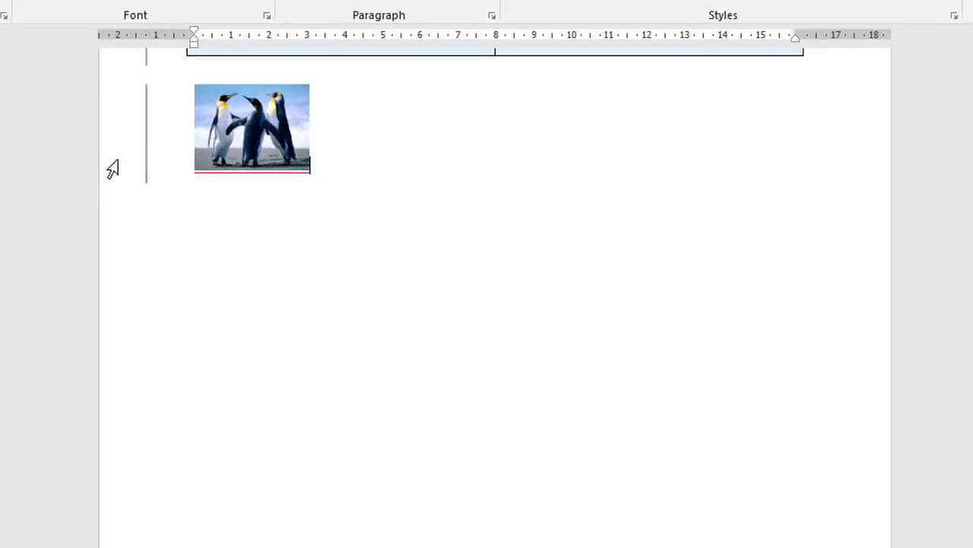
- Make "embed code" bold in the first paragraph and highlight "professionally produced" in yellow in the second
scroll(111, 161, "up", 10)
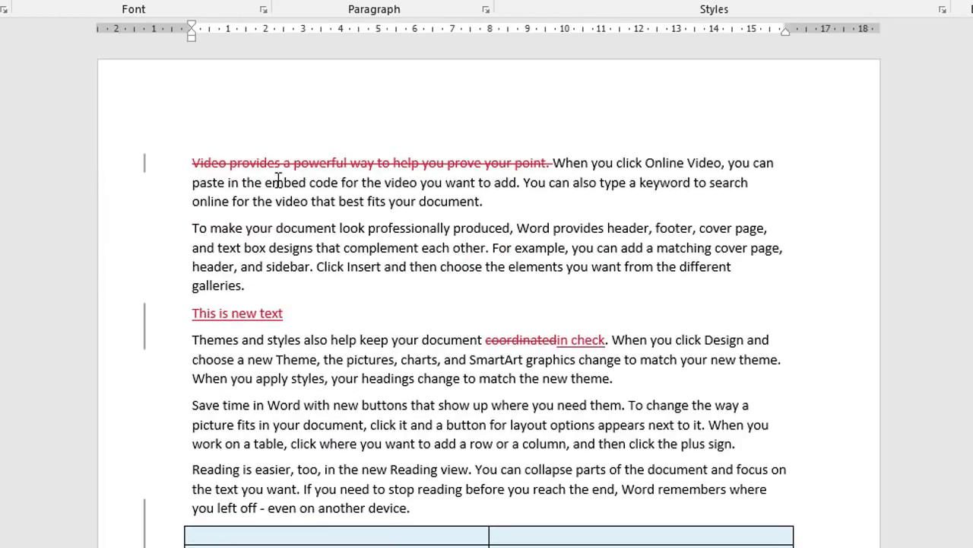
left_click_drag(278, 181, 335, 184)
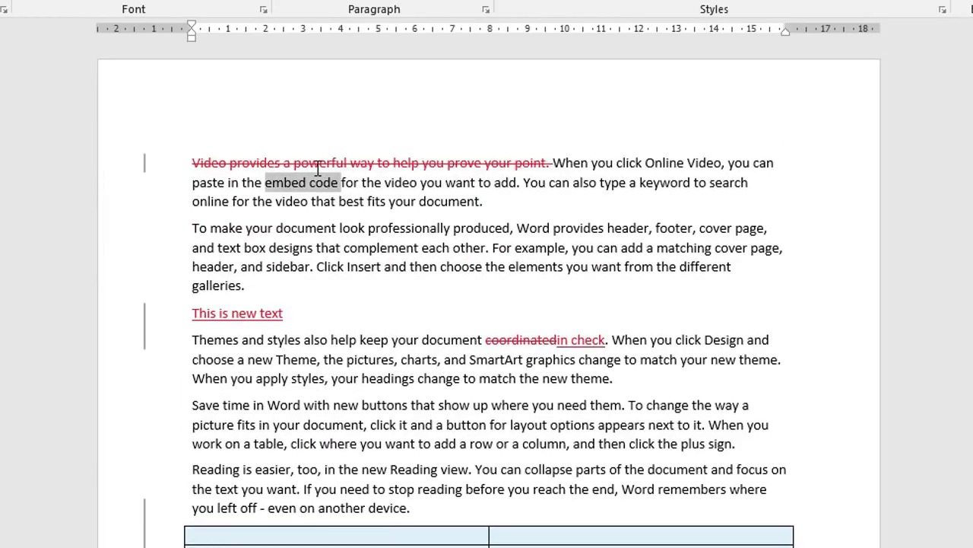
key("ctrl+b")
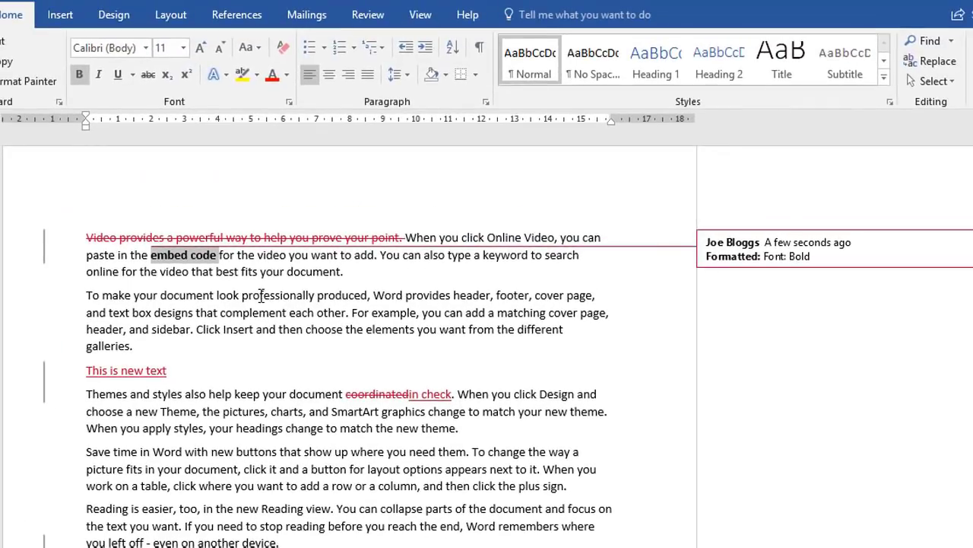
left_click(261, 295)
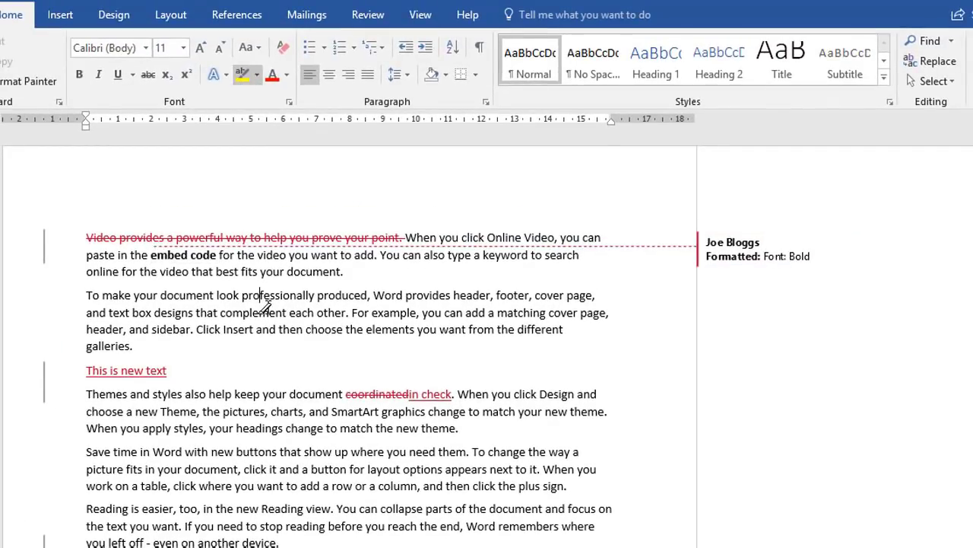
left_click_drag(258, 295, 368, 297)
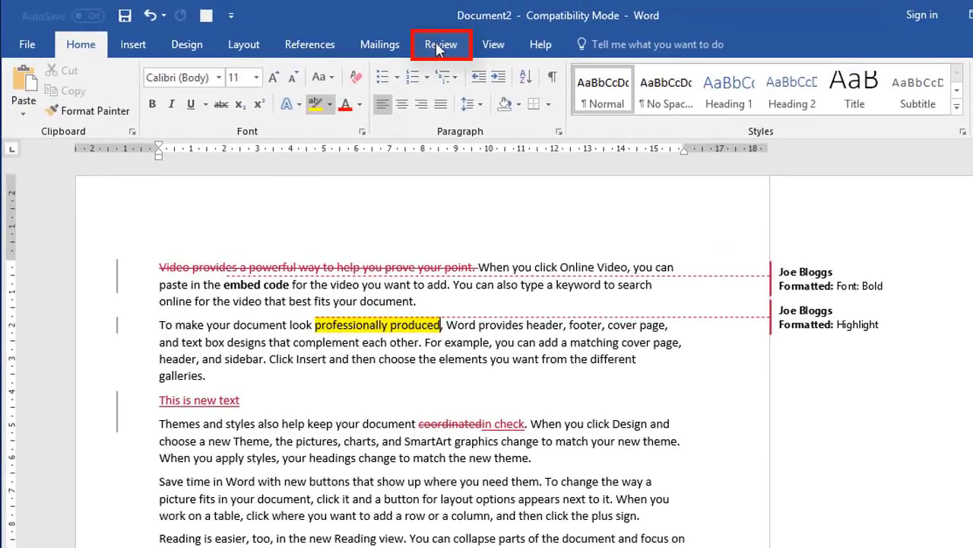
- Set the markup display to show revisions in balloons
left_click(438, 45)
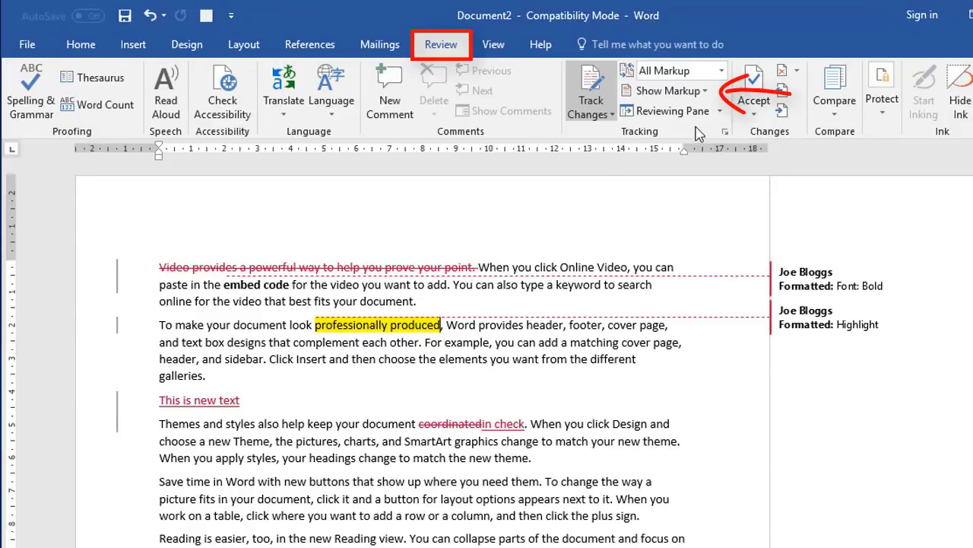
left_click(706, 91)
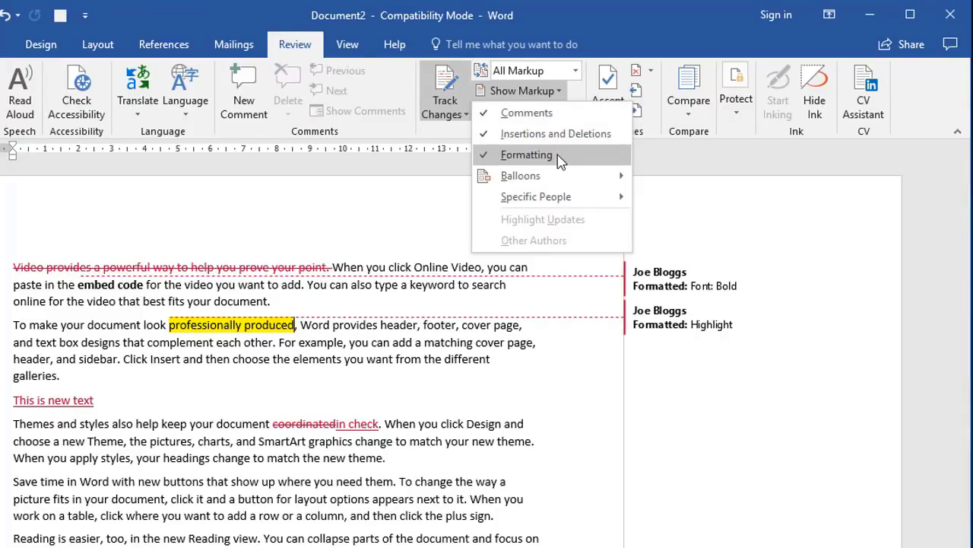
mouse_move(608, 180)
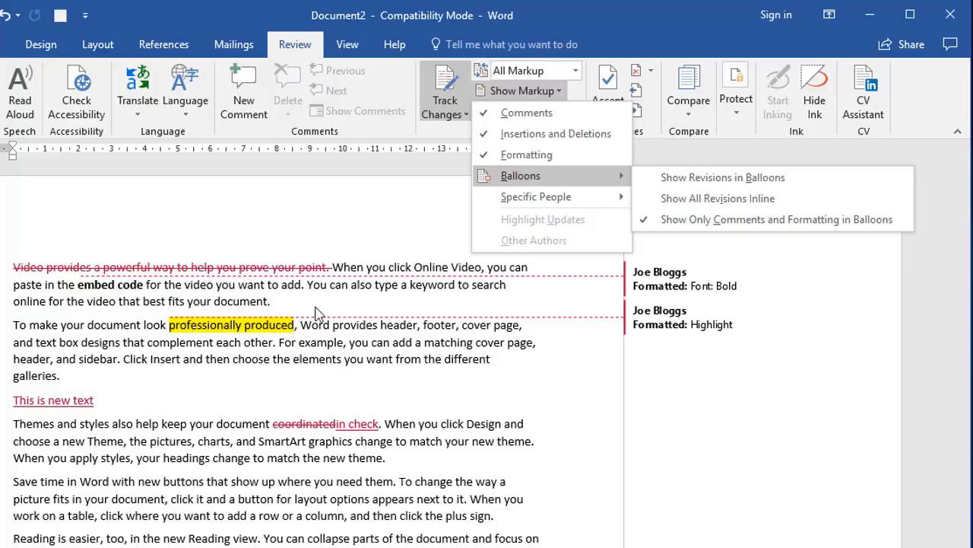
left_click(723, 179)
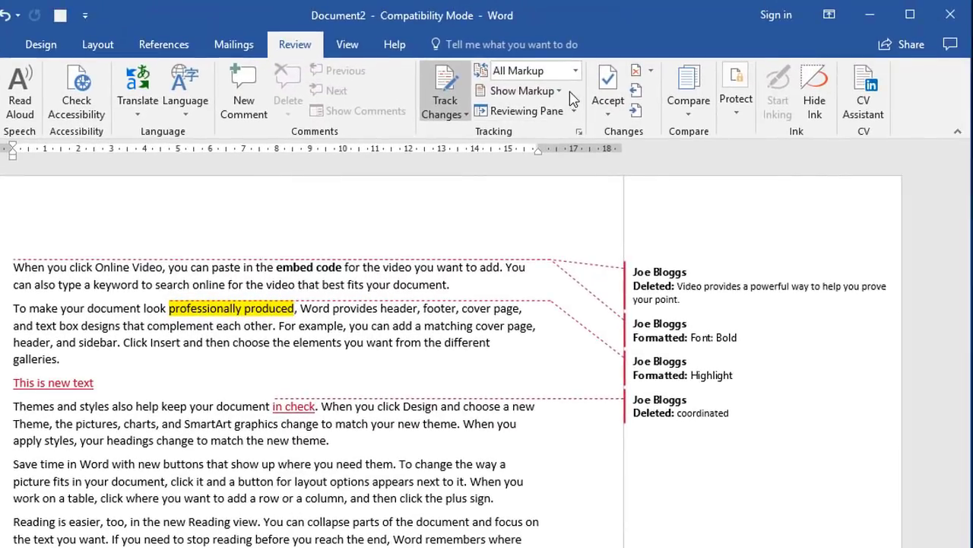
- Set the markup display to show all revisions inline
left_click(532, 92)
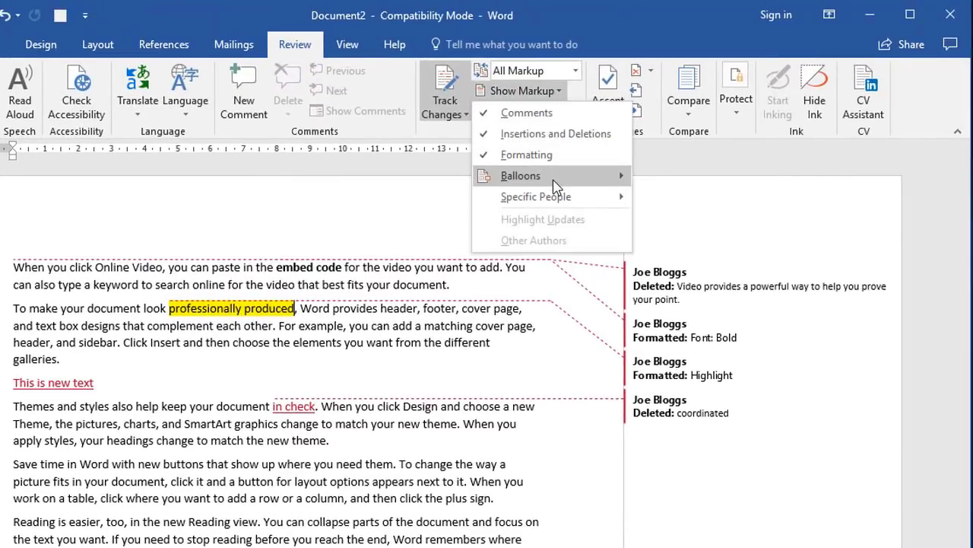
mouse_move(555, 179)
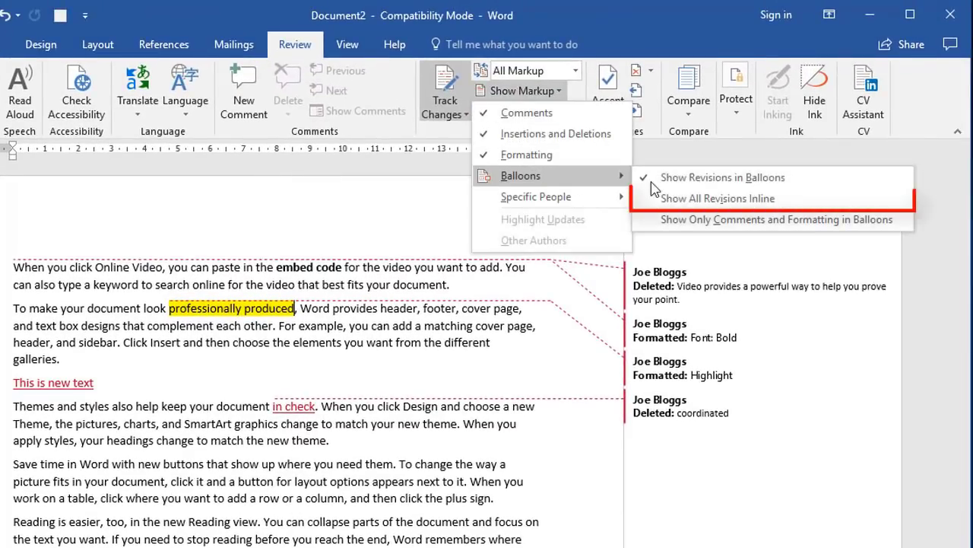
left_click(709, 201)
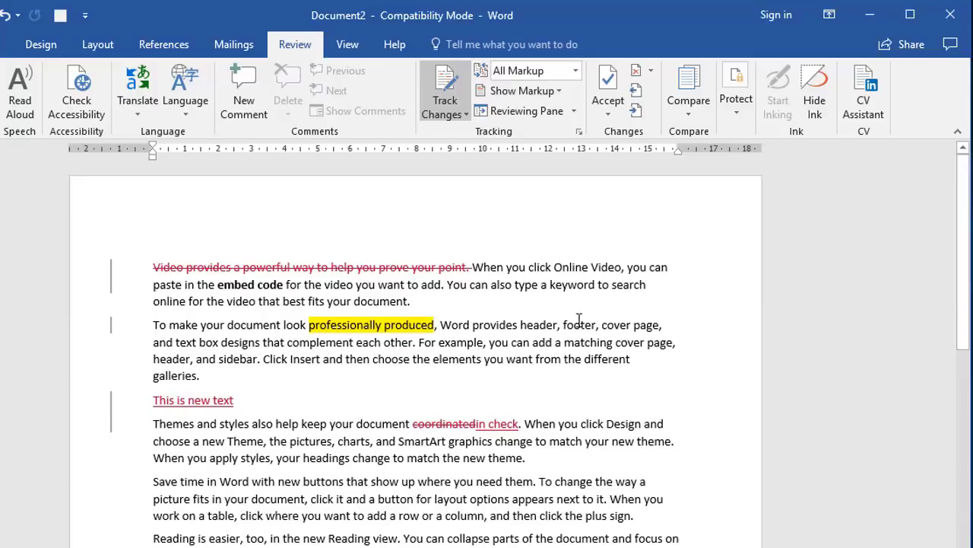
left_click(523, 91)
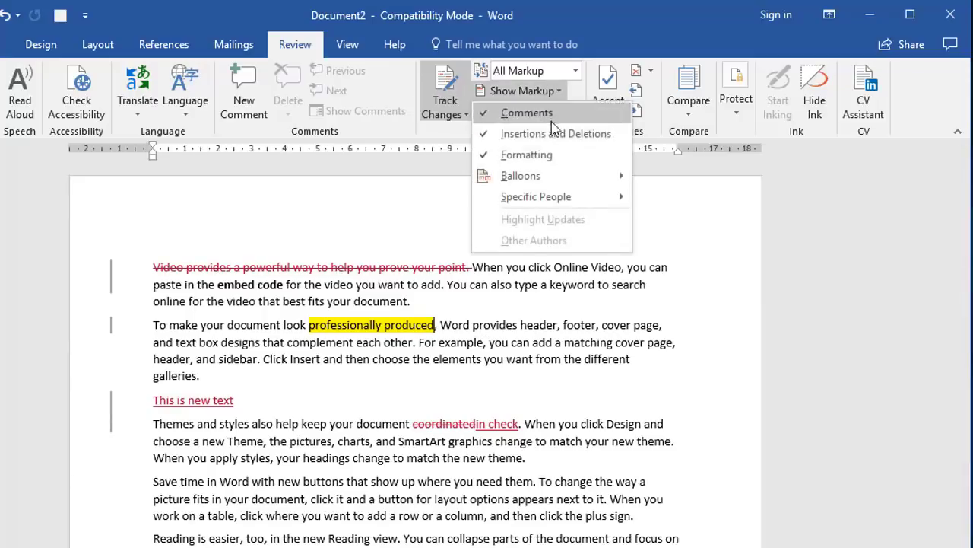
mouse_move(555, 178)
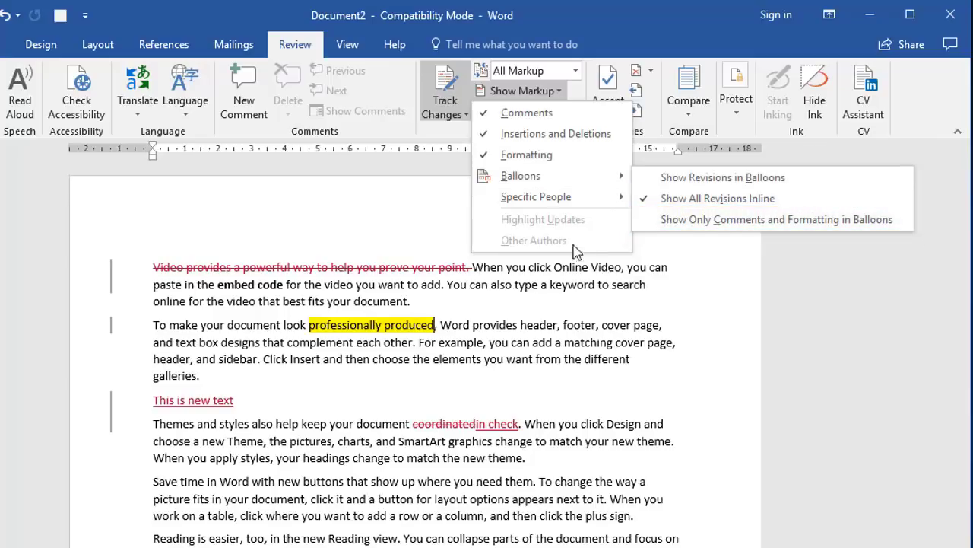
mouse_move(582, 198)
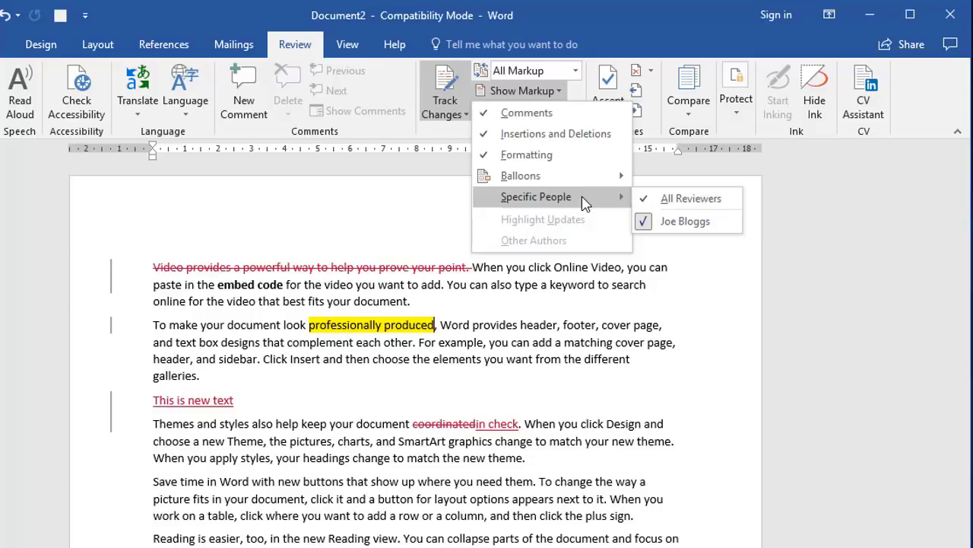
key("Escape")
key("Escape")
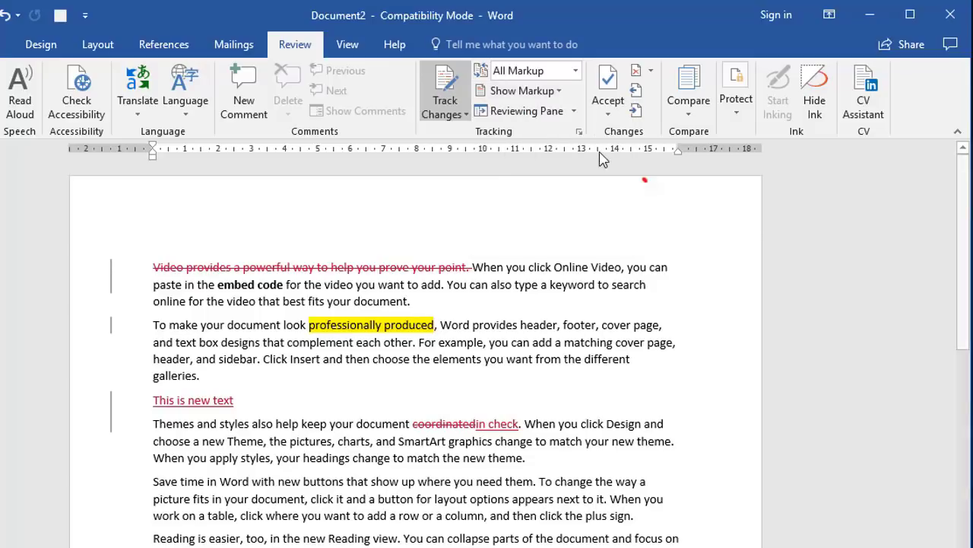
- Change the Track Changes user name and initials to those of a second reviewer in Word's general options
left_click(580, 133)
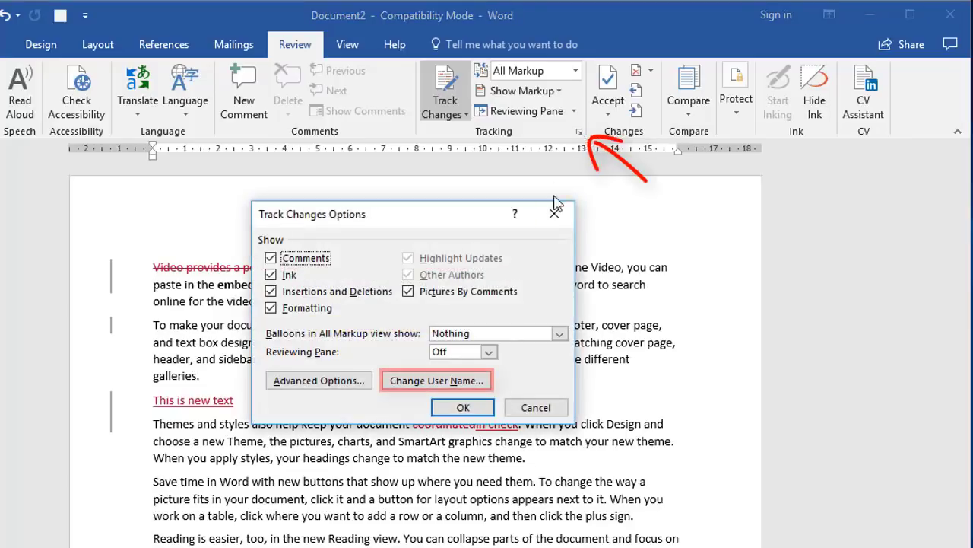
left_click(435, 380)
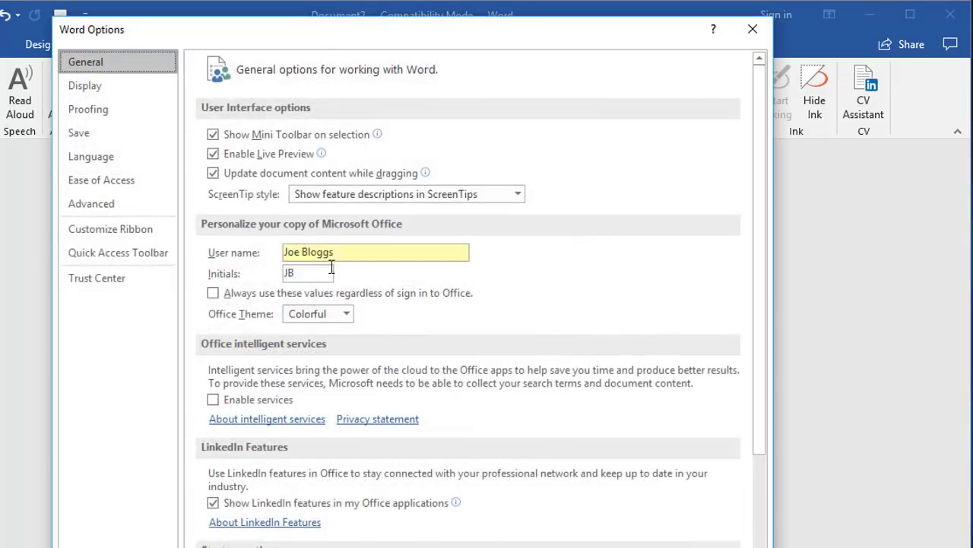
left_click_drag(302, 252, 287, 260)
type("Fred Smith")
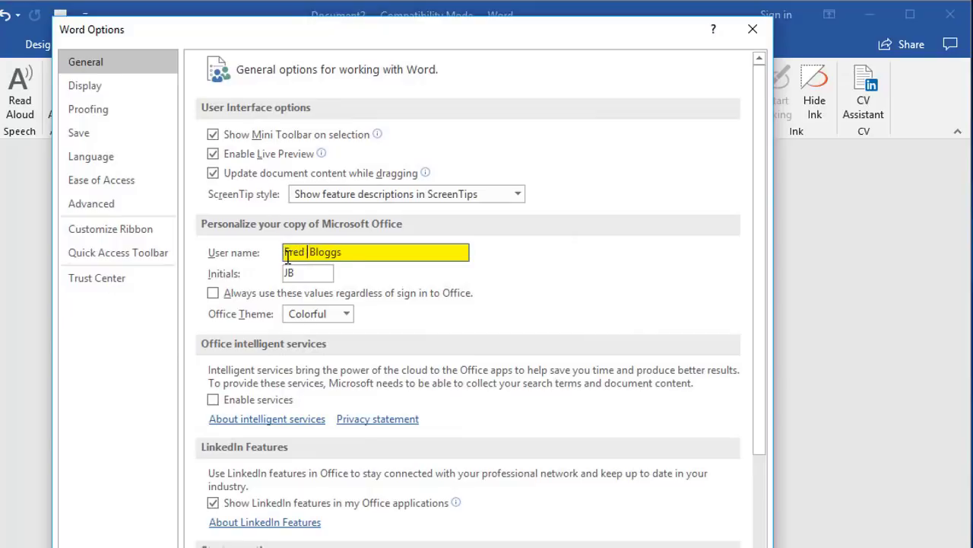
key("Delete")
key("Delete")
key("Delete")
key("Delete")
key("Delete")
key("Delete")
key("Delete")
key("Tab")
type("F")
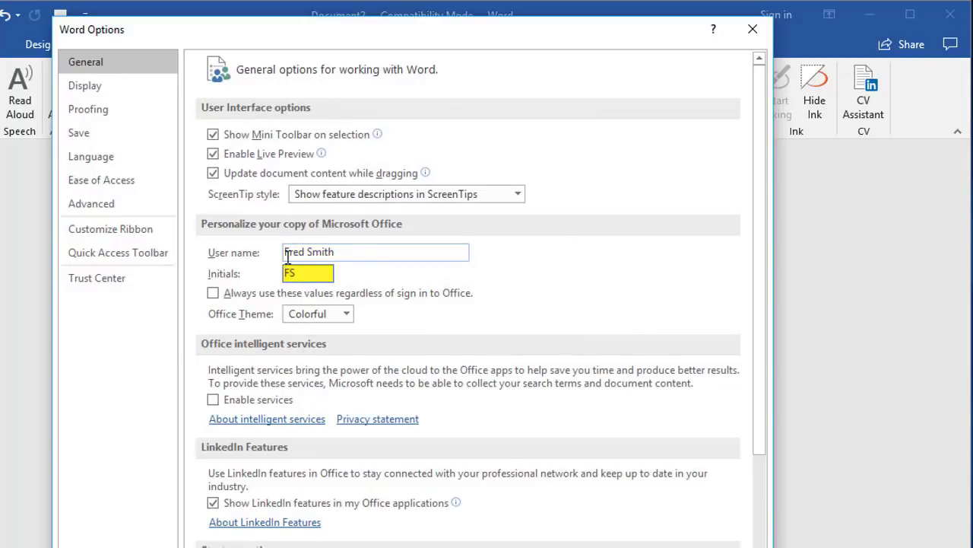
key("Return")
left_click(478, 404)
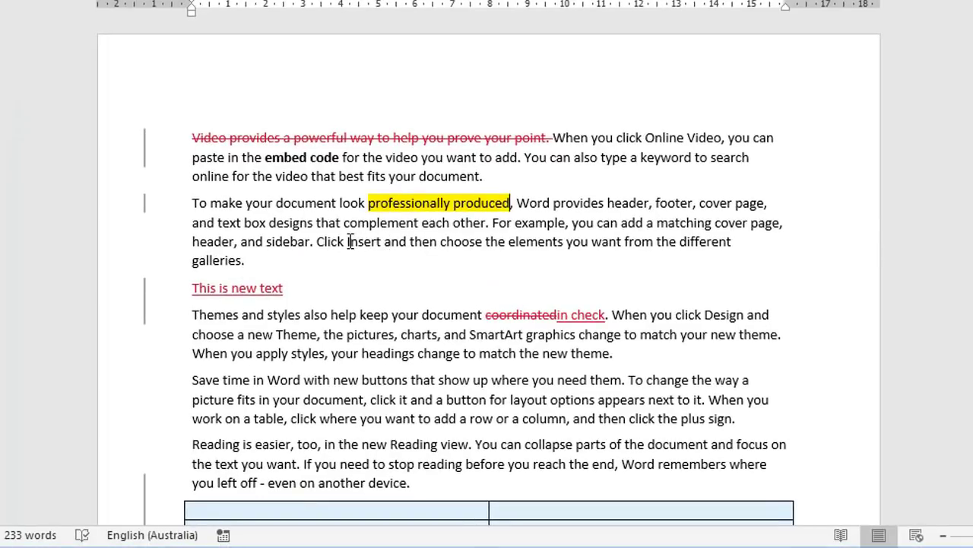
- Delete the last sentence of the second paragraph, starting with "Click Insert", as a tracked change
left_click(324, 241, "ctrl")
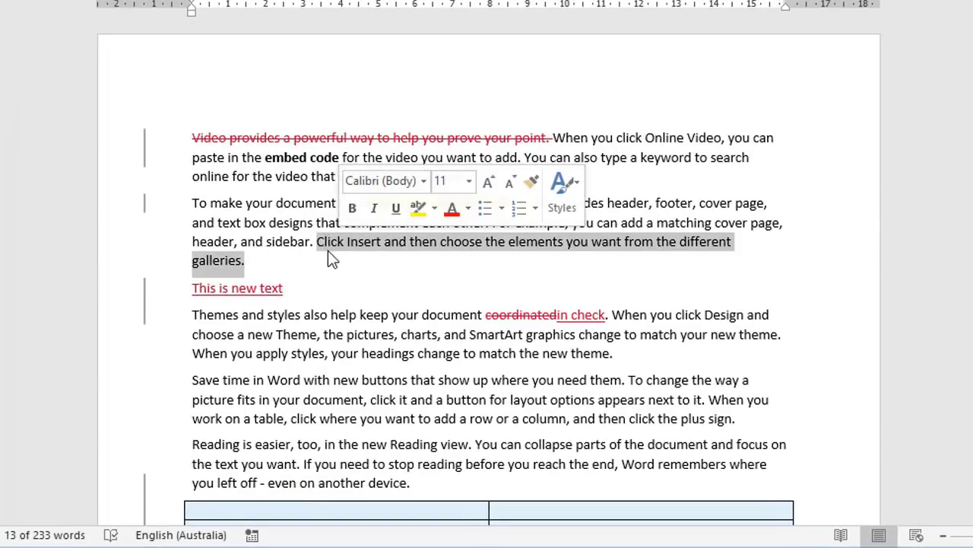
key("Delete")
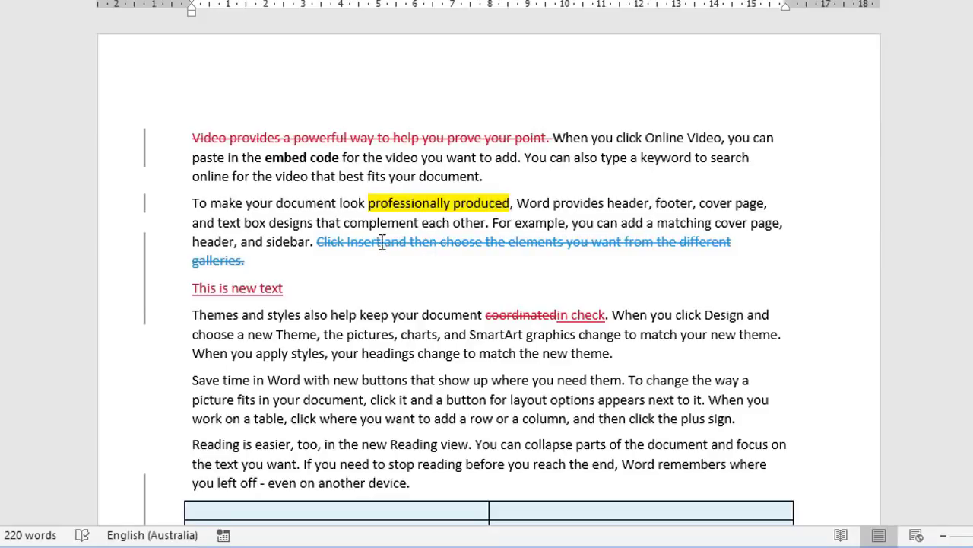
mouse_move(461, 243)
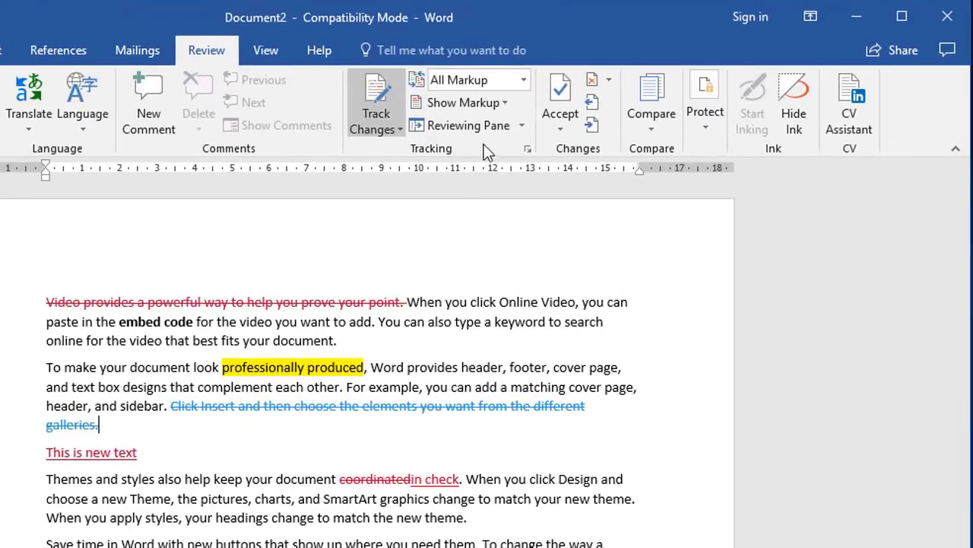
- Hide the first reviewer's tracked changes and display the markup of all reviewers again
left_click(500, 103)
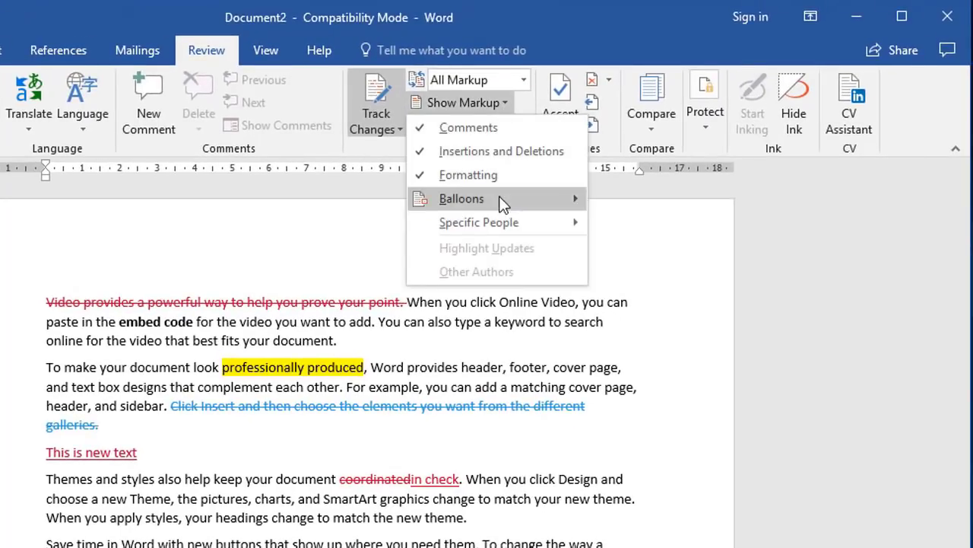
mouse_move(503, 230)
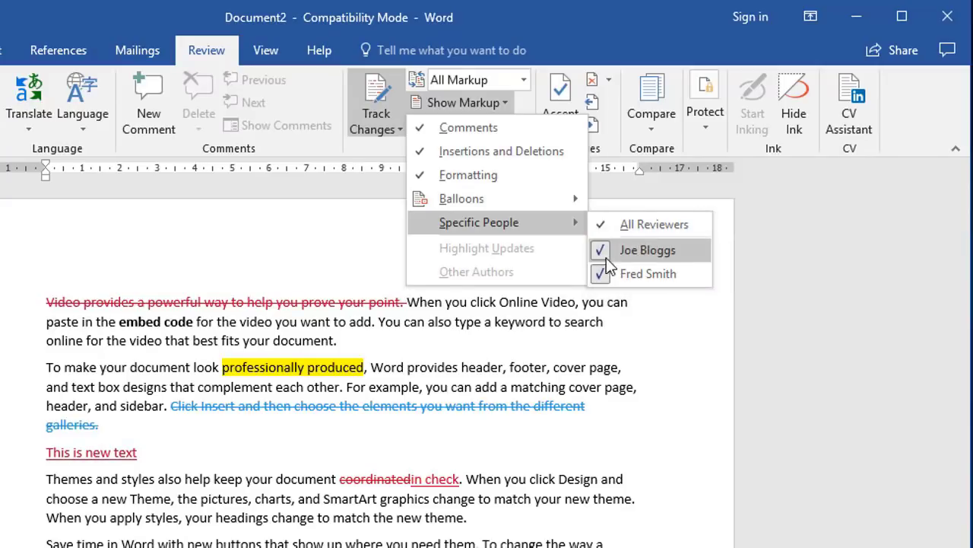
left_click(600, 250)
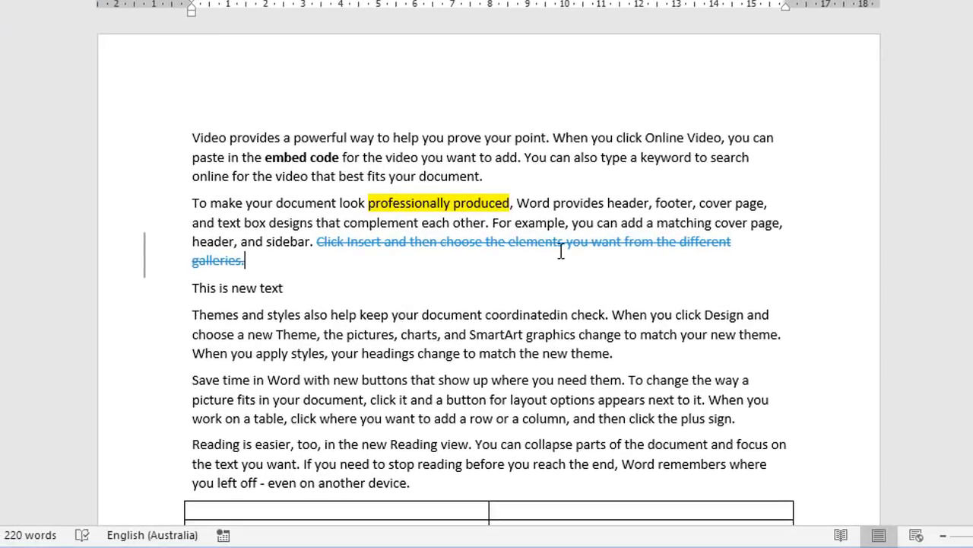
mouse_move(540, 272)
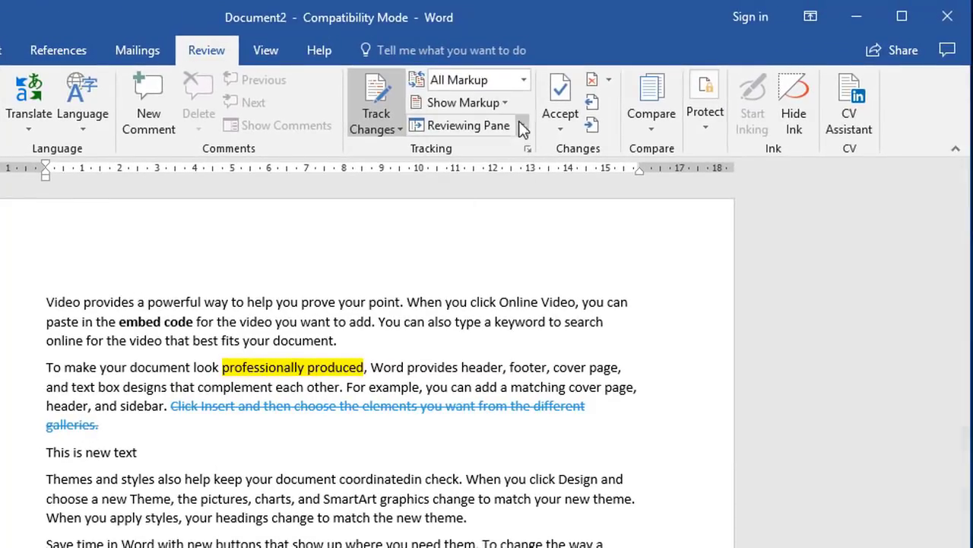
left_click(498, 103)
mouse_move(494, 222)
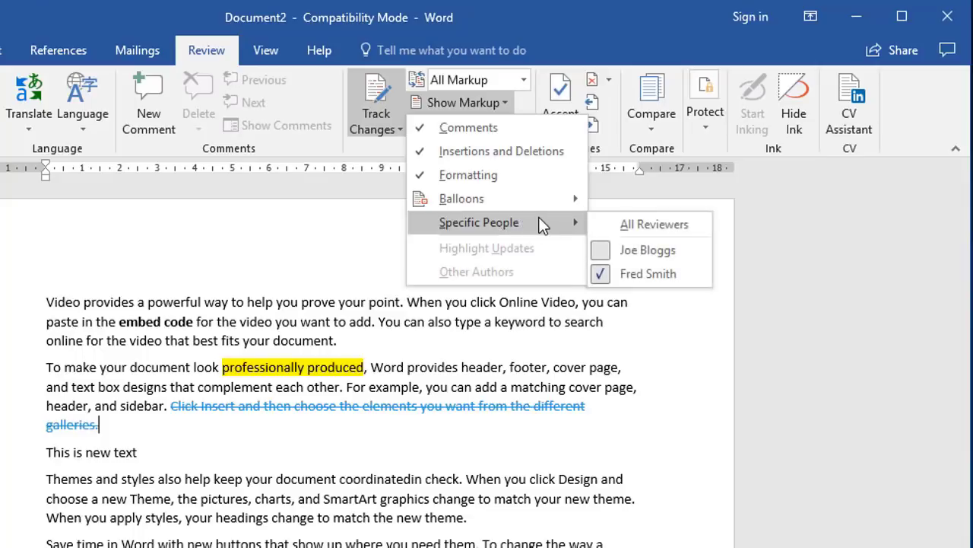
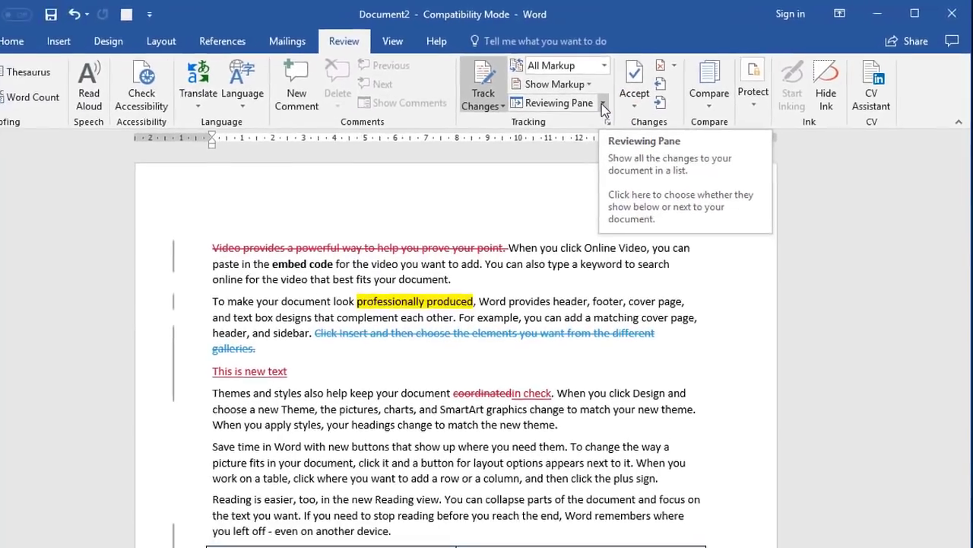
- Show the Reviewing Pane horizontally and switch it to the vertical layout
left_click(602, 103)
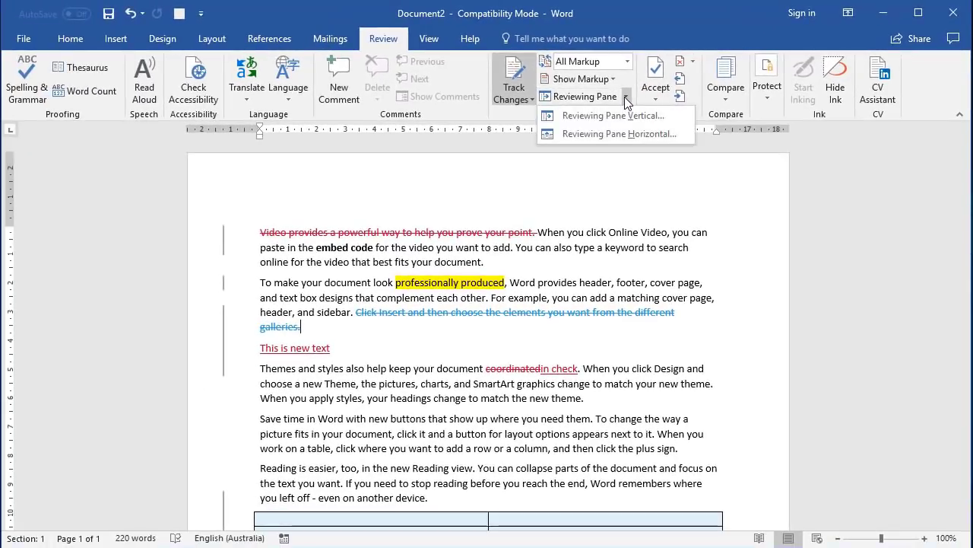
left_click(598, 142)
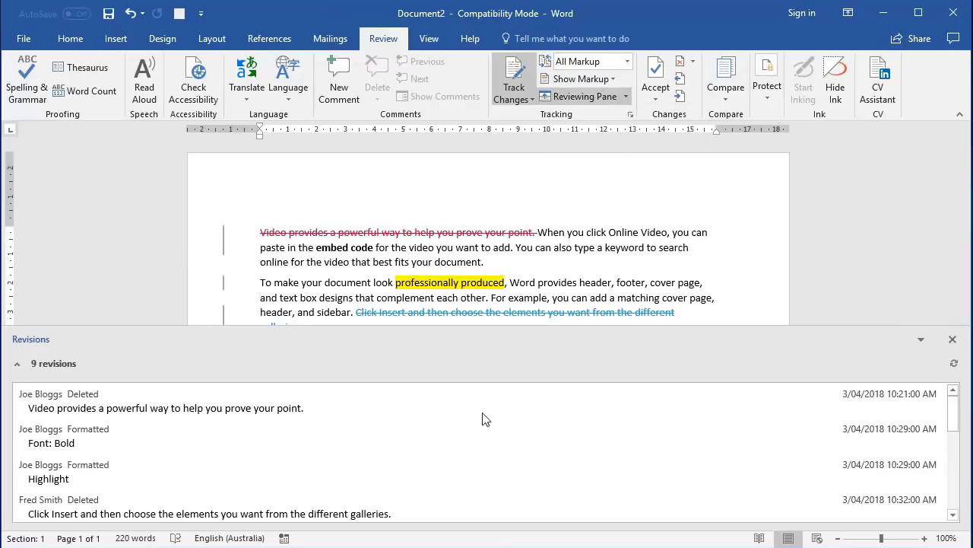
left_click(624, 95)
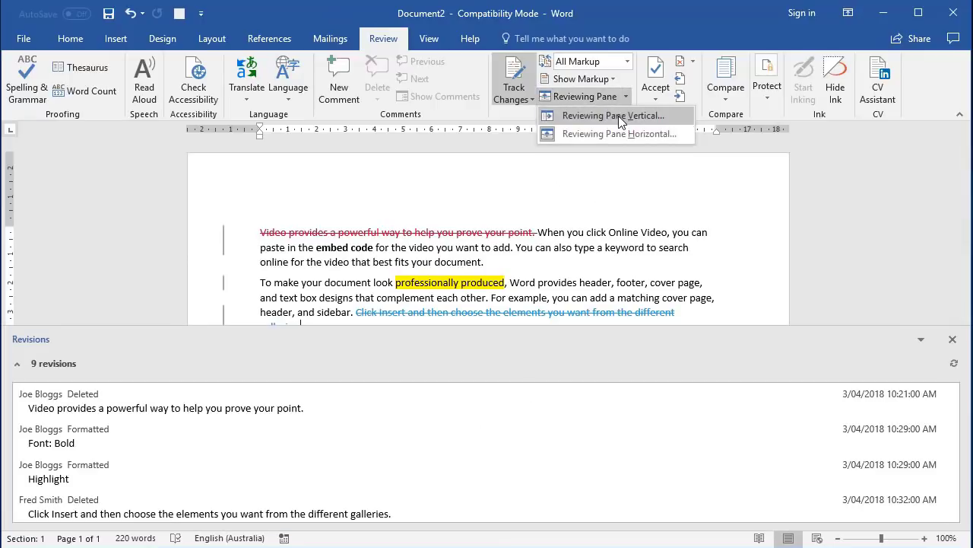
left_click(612, 123)
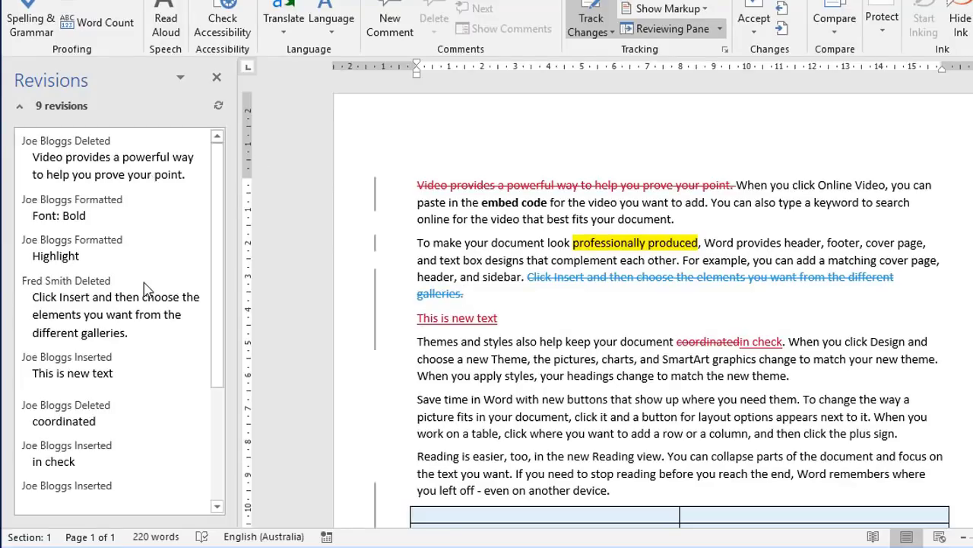
- Read through the list of tracked changes in the Reviewing Pane and close the pane
scroll(139, 268, "down", 4)
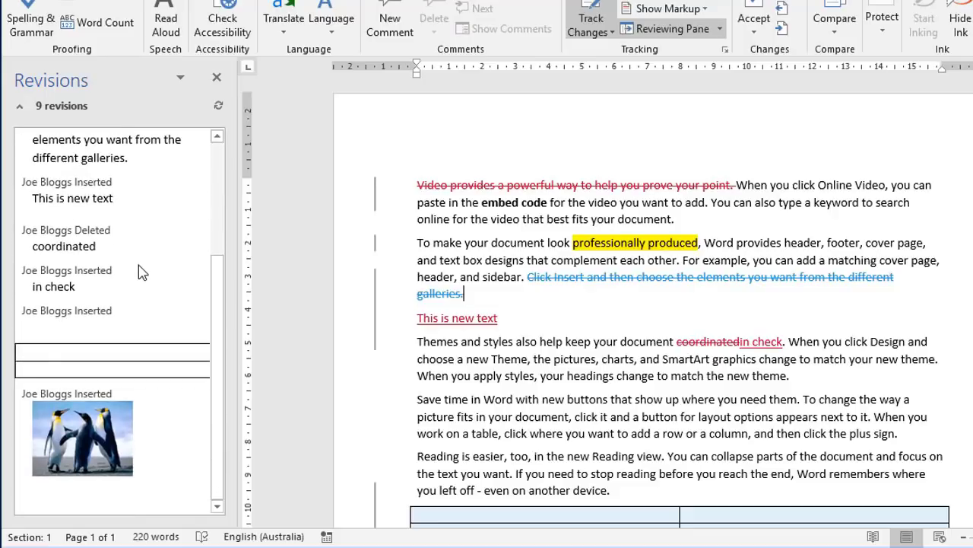
scroll(139, 270, "up", 5)
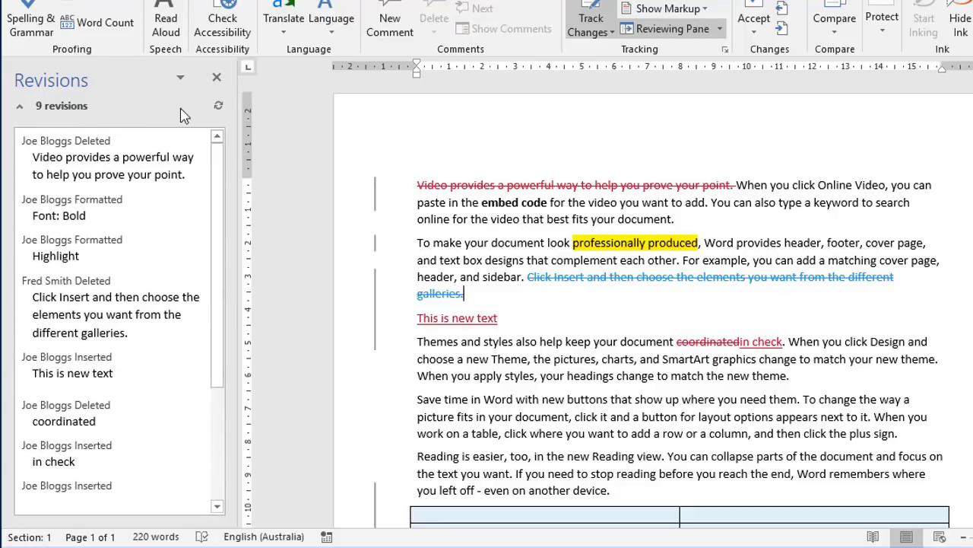
left_click(217, 77)
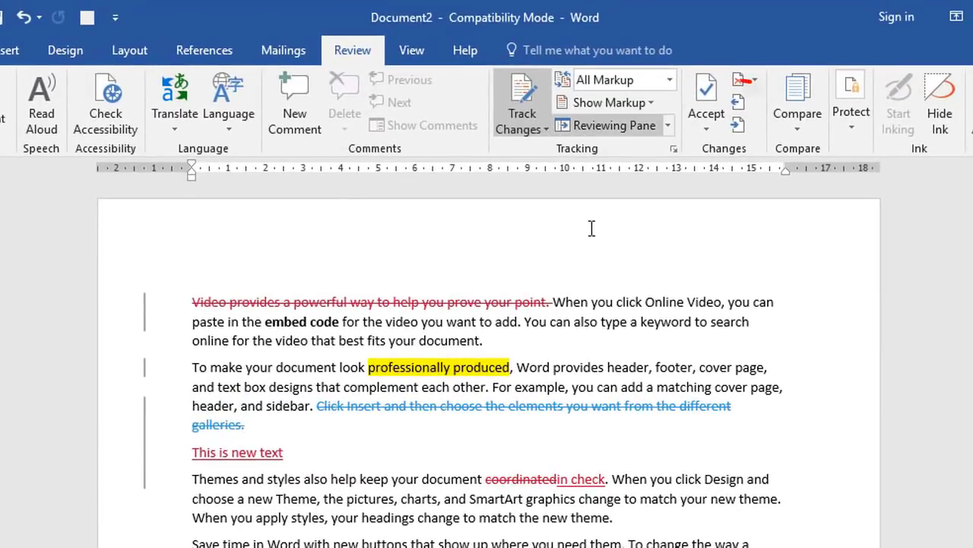
- View the document in Simple Markup and switch the review display to Original
left_click(670, 81)
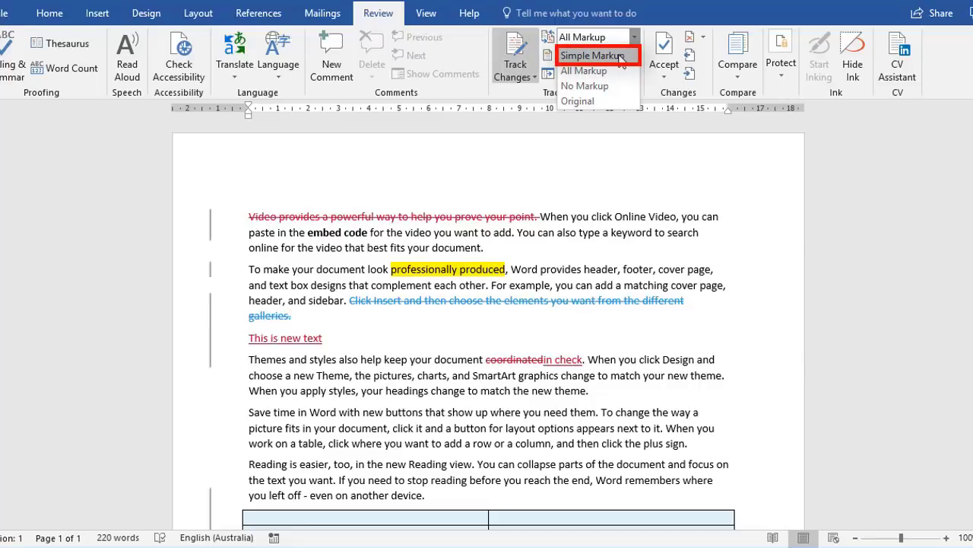
left_click(592, 55)
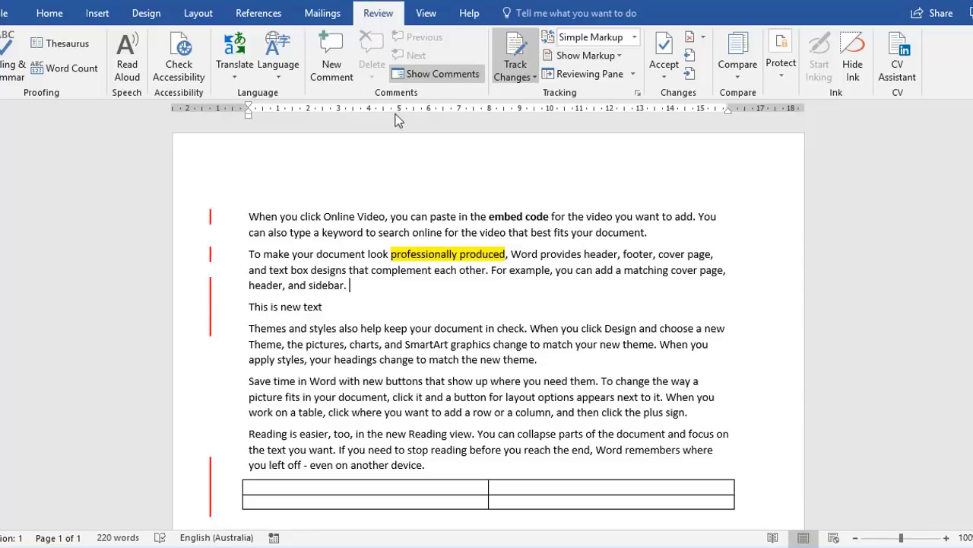
left_click(635, 37)
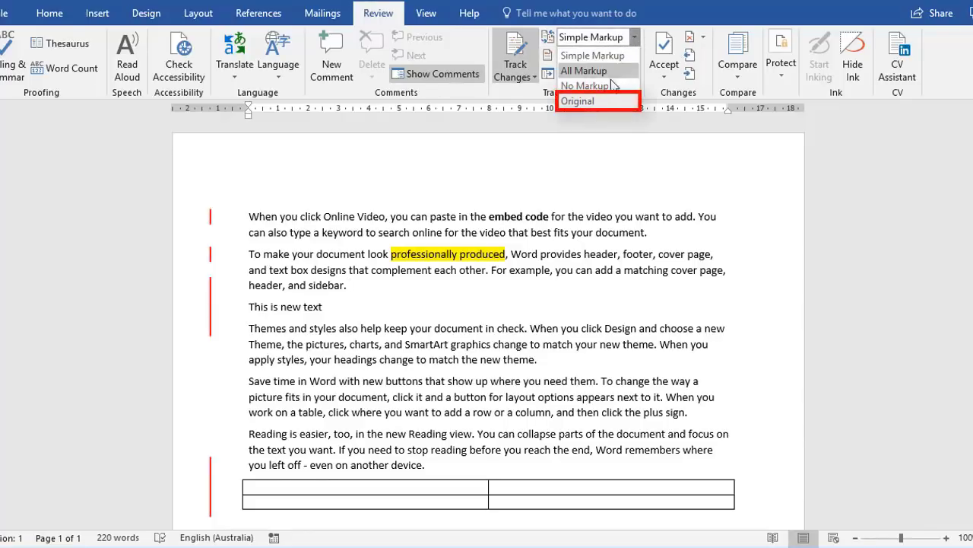
left_click(595, 102)
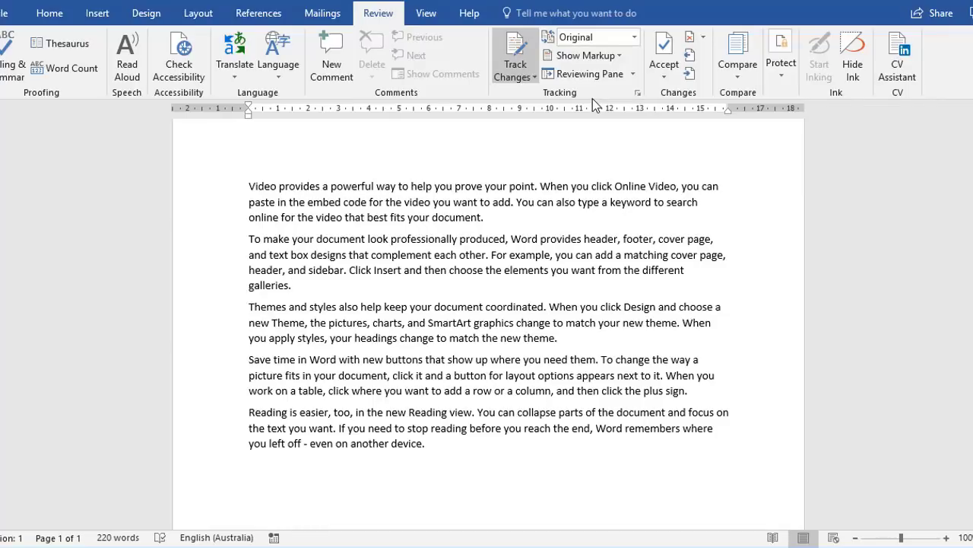
- View the document with No Markup and return the review display to All Markup
left_click(635, 38)
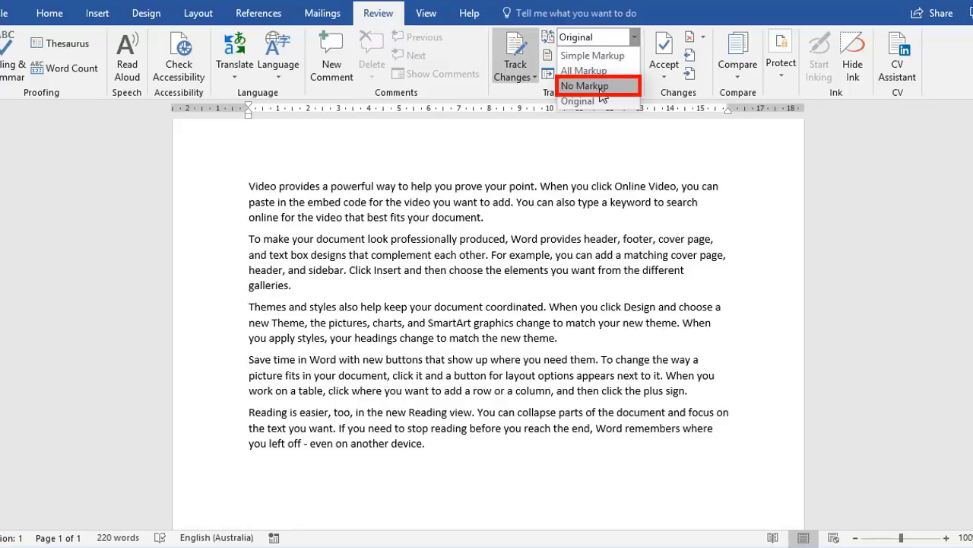
left_click(599, 87)
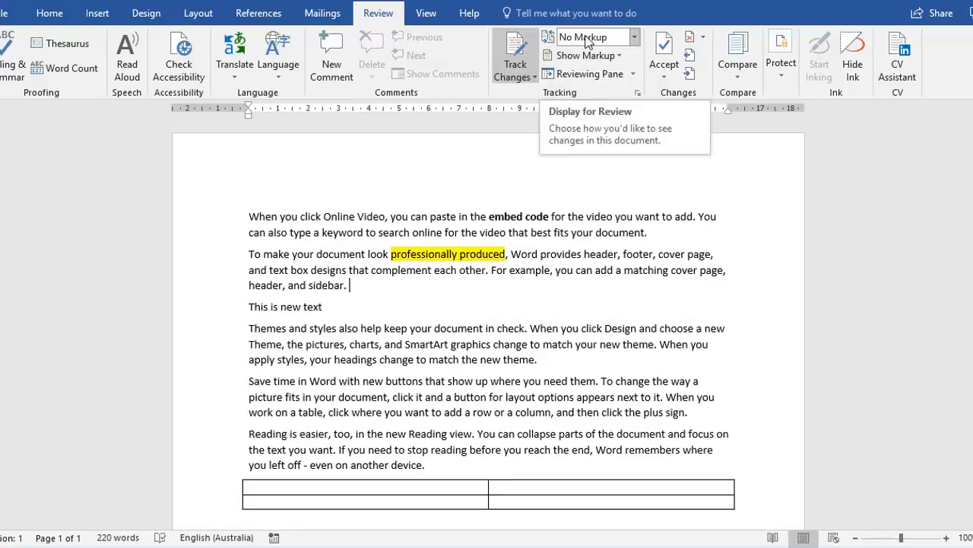
left_click(624, 42)
left_click(593, 70)
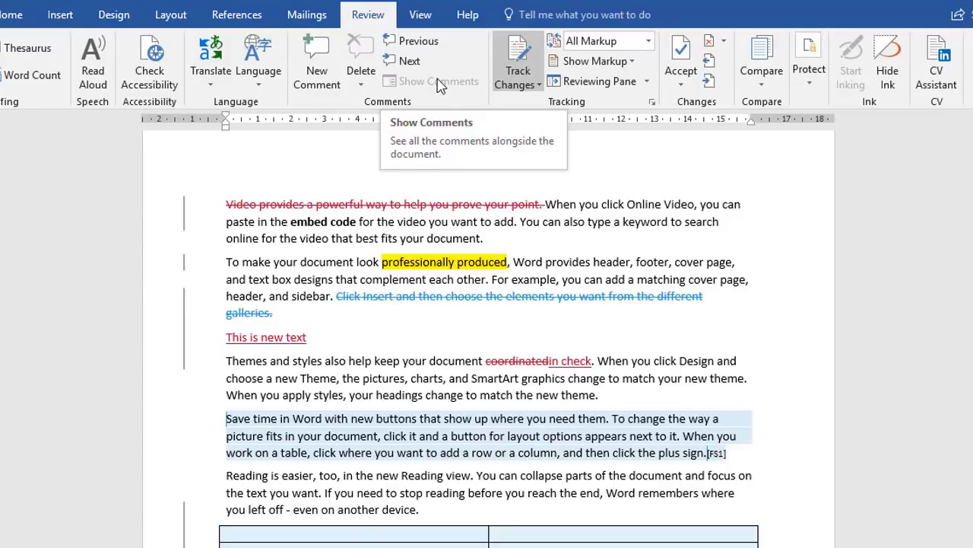
- Set the markup display to show only comments and formatting in balloons
left_click(586, 180)
left_click(630, 66)
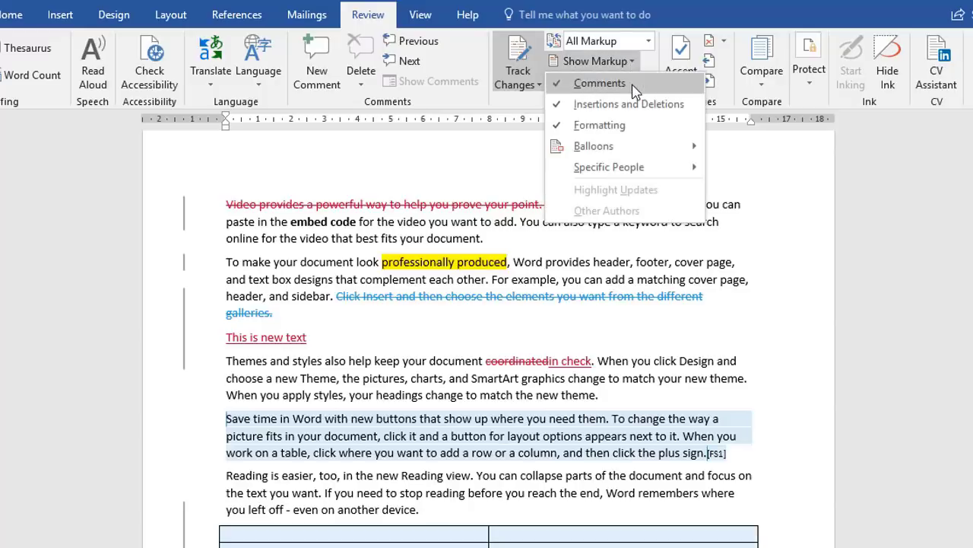
mouse_move(631, 148)
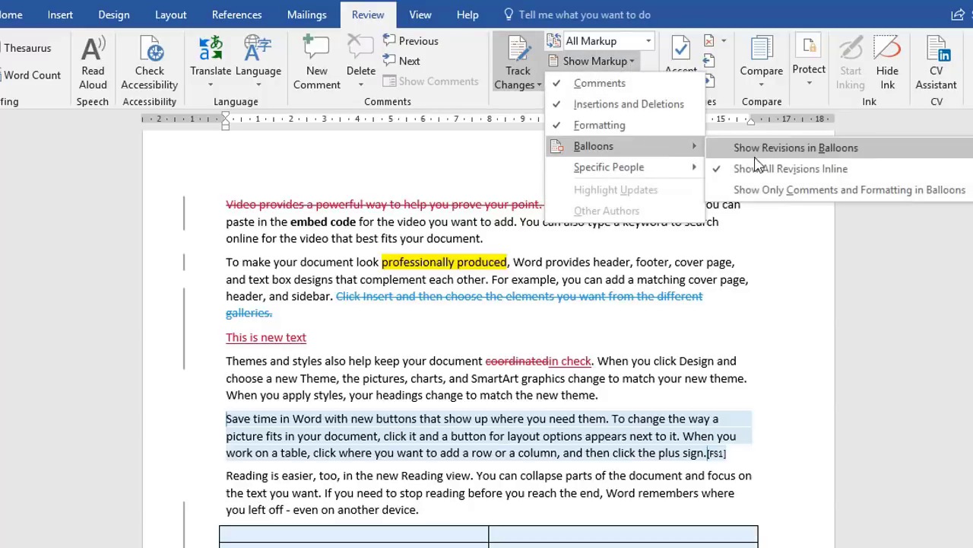
left_click(781, 194)
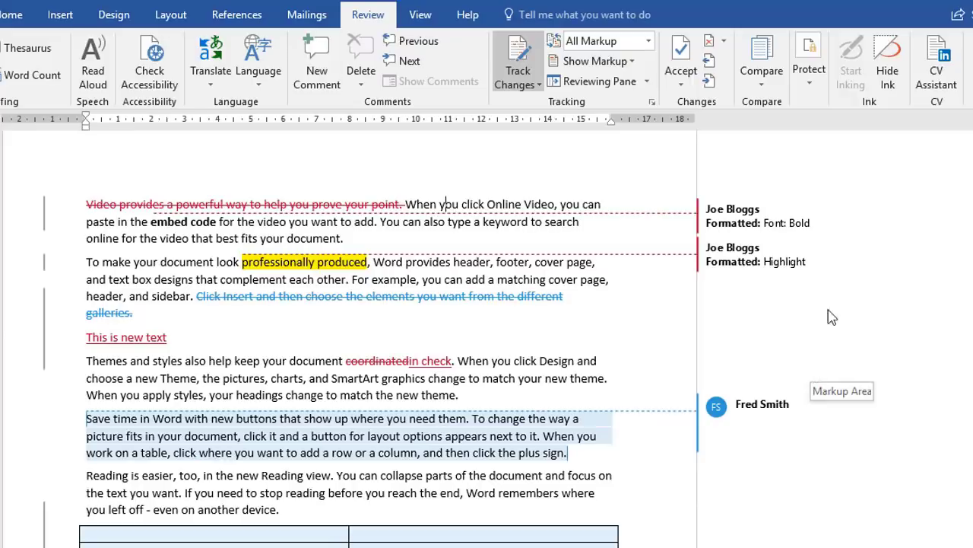
mouse_move(778, 402)
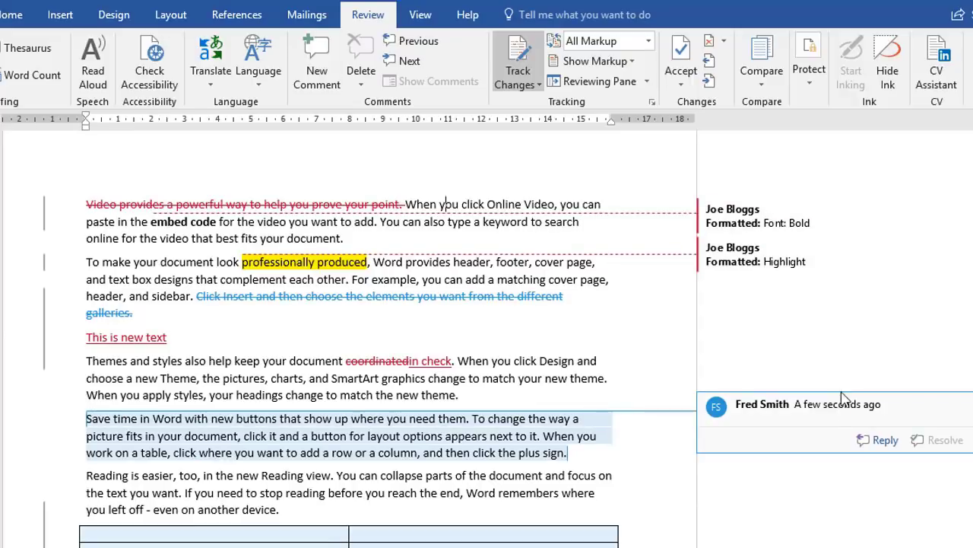
- Add the comment "Maybe shorten this paragraph" to the whole "Save time in Word" paragraph
left_click_drag(47, 426, 46, 454)
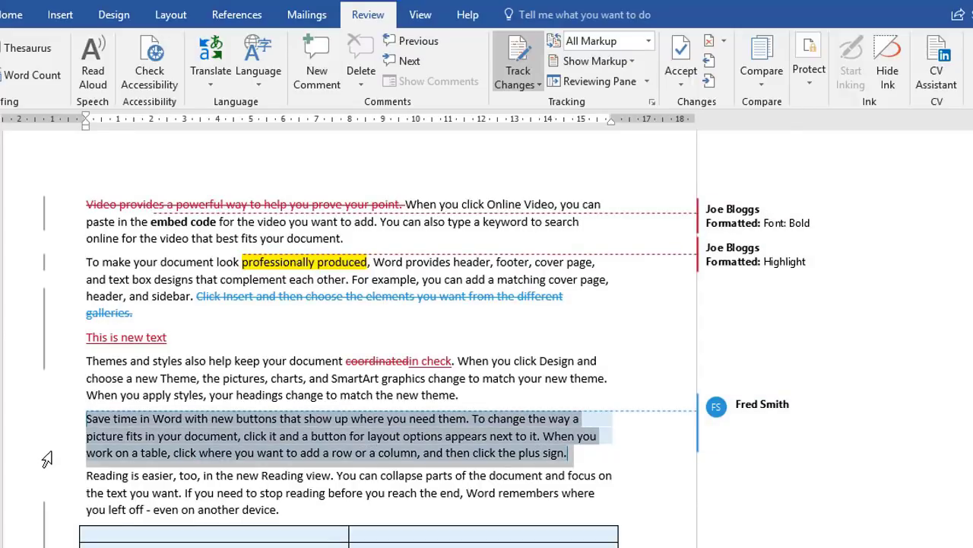
left_click(318, 72)
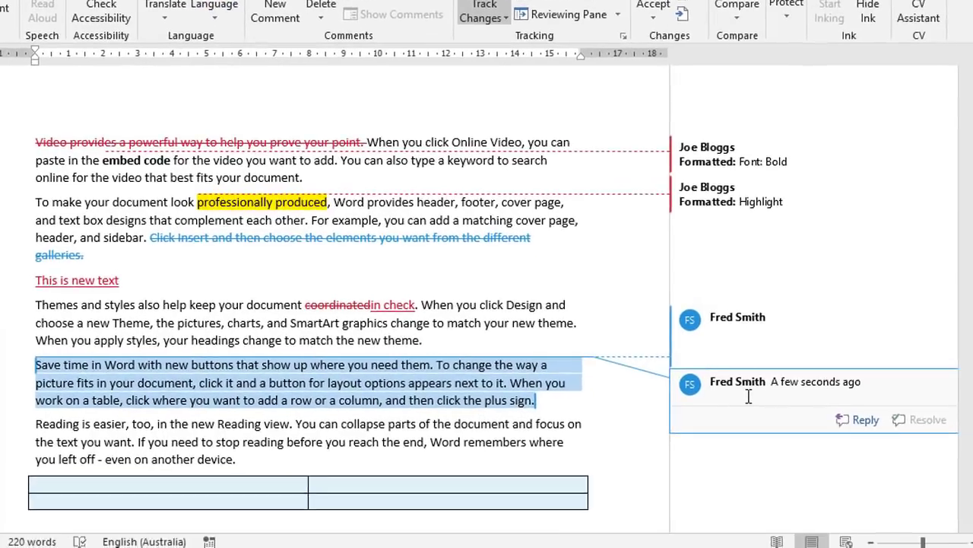
type("Maybe shorten this paragraph")
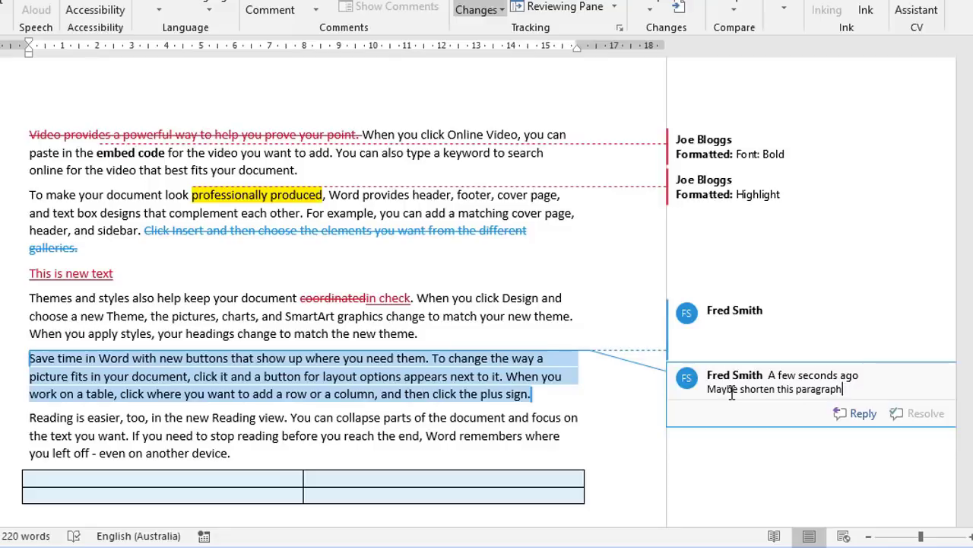
- Add an empty reply under the "Maybe shorten this paragraph" comment
left_click(864, 415)
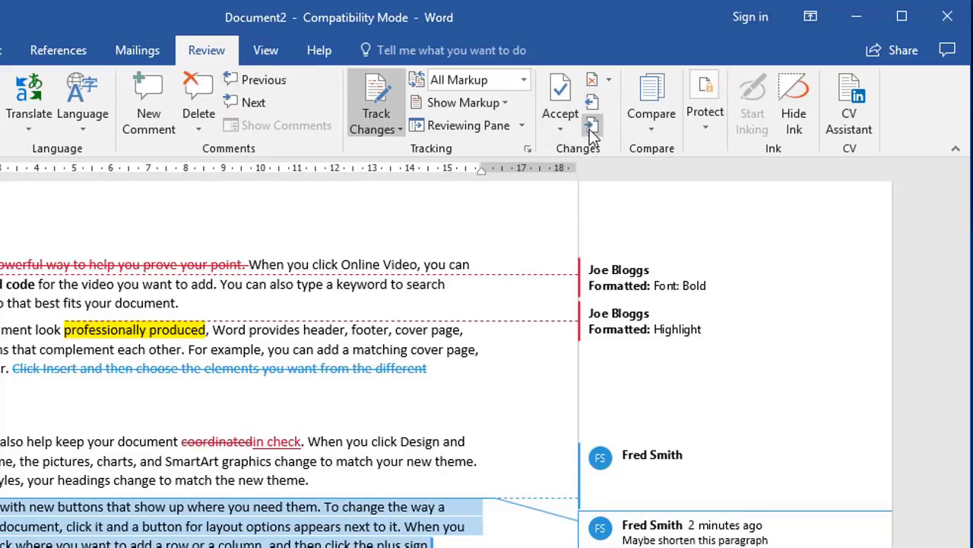
- Go through the tracked changes from the start of the document and reject the deletion of the opening sentence "Video provides a powerful way…"
left_click(593, 130)
left_click(594, 106)
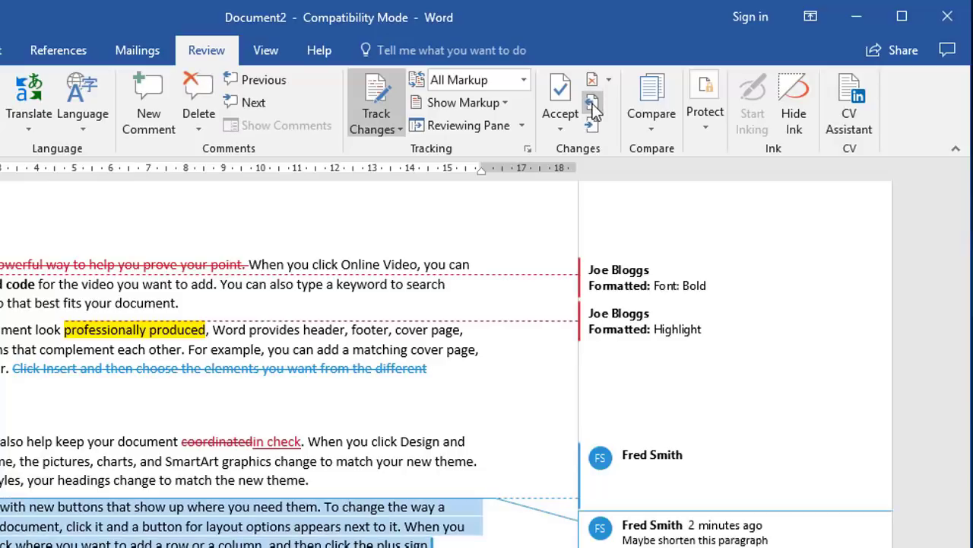
left_click(594, 108)
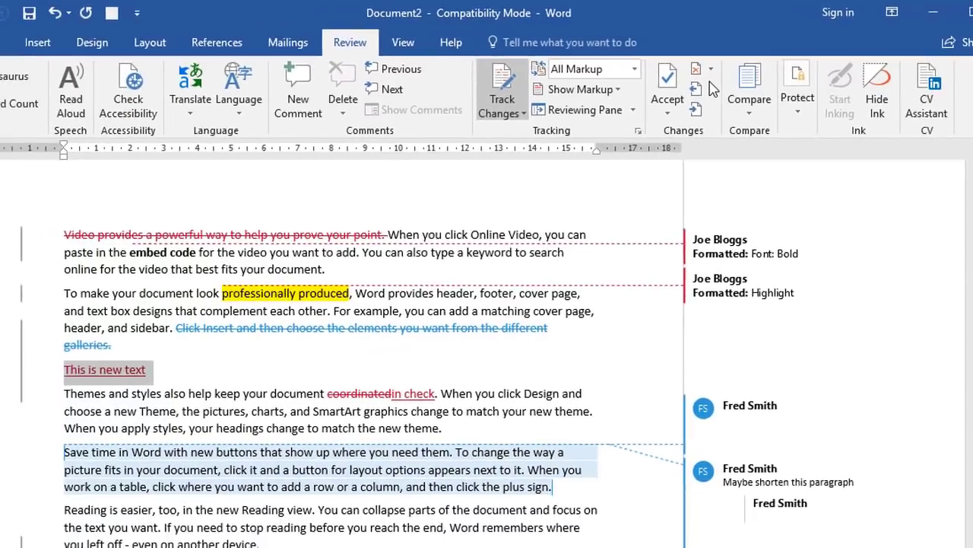
key("ctrl+Home")
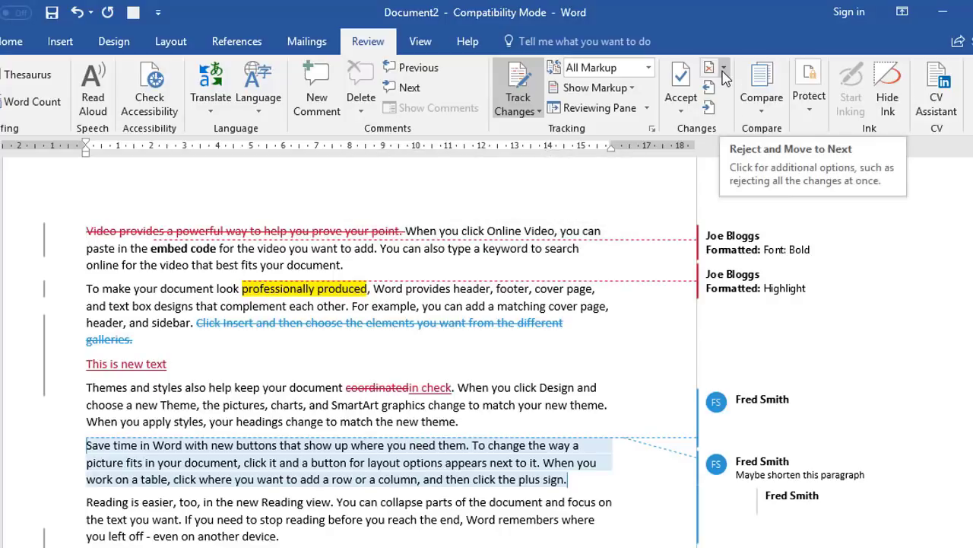
left_click(708, 112)
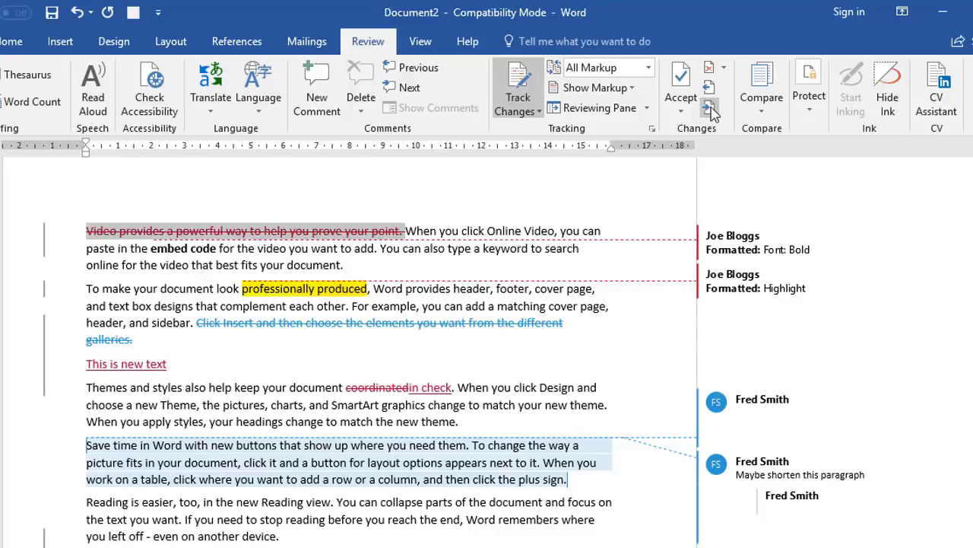
left_click(725, 69)
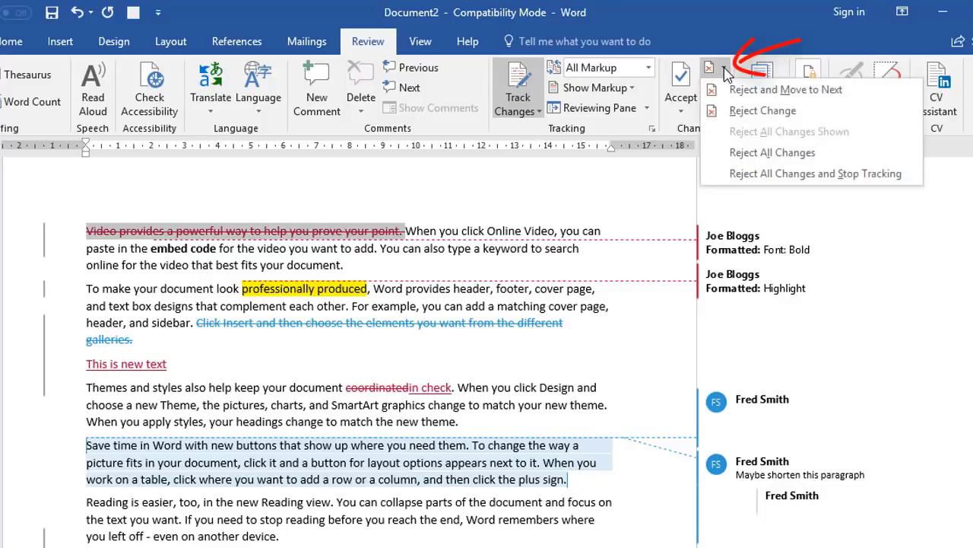
left_click(753, 111)
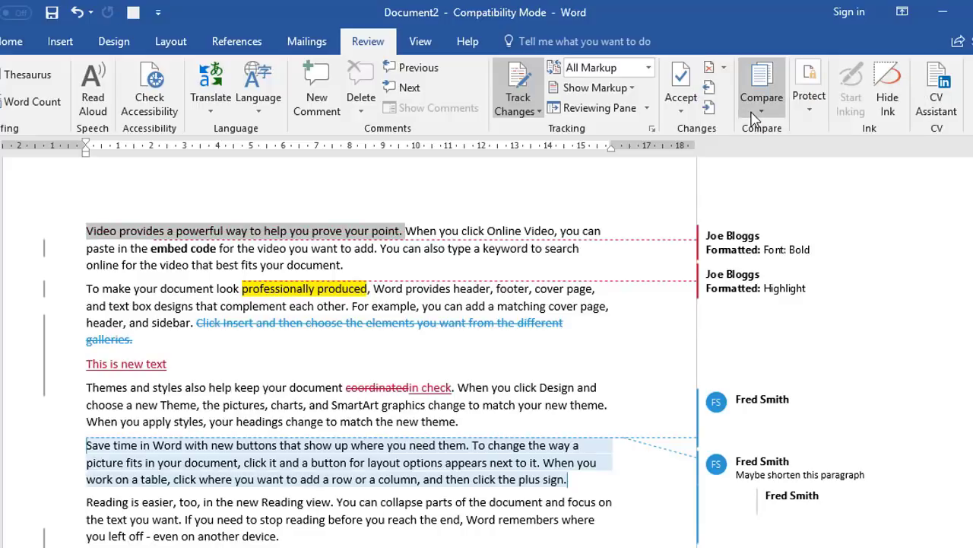
- Accept the tracked bold formatting on "embed code" and reject the tracked highlight on "professionally produced"
left_click(709, 111)
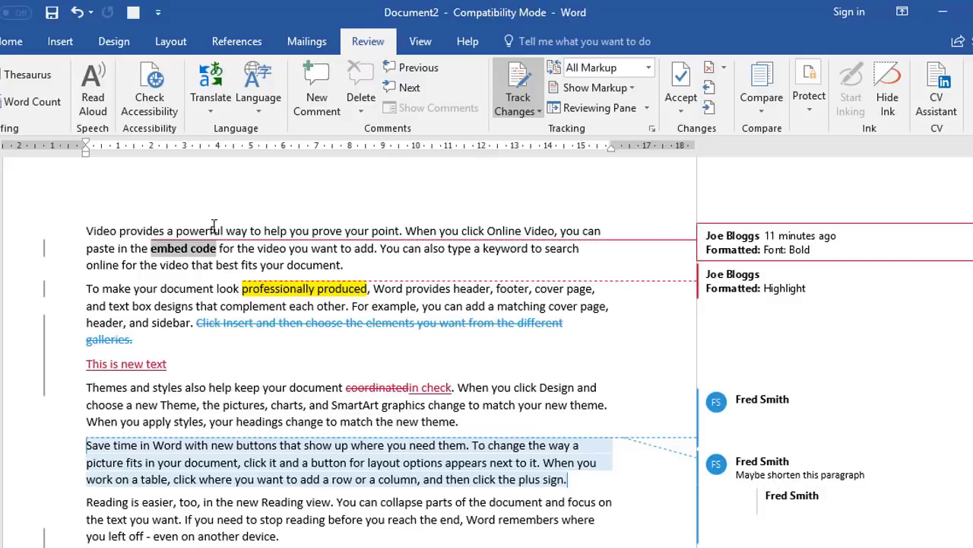
mouse_move(176, 251)
left_click(681, 79)
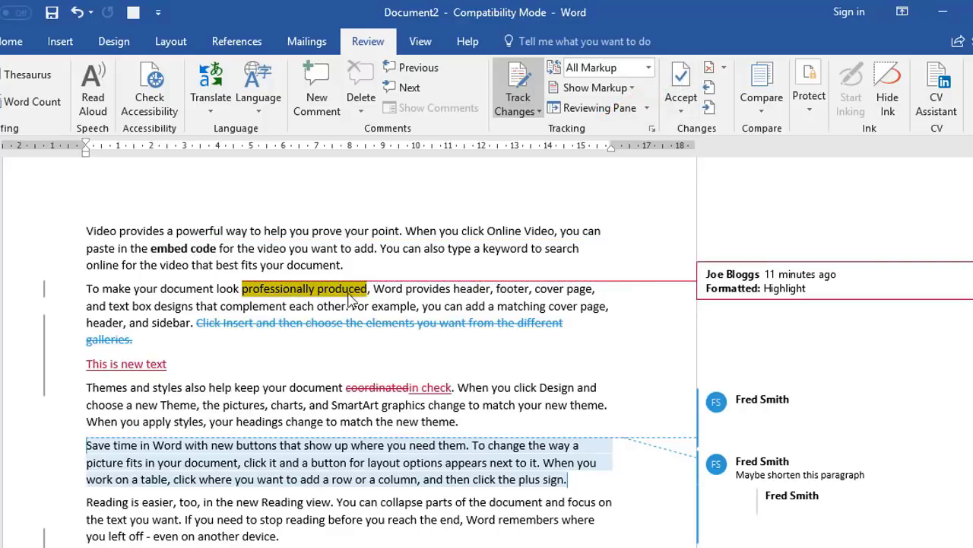
left_click(708, 77)
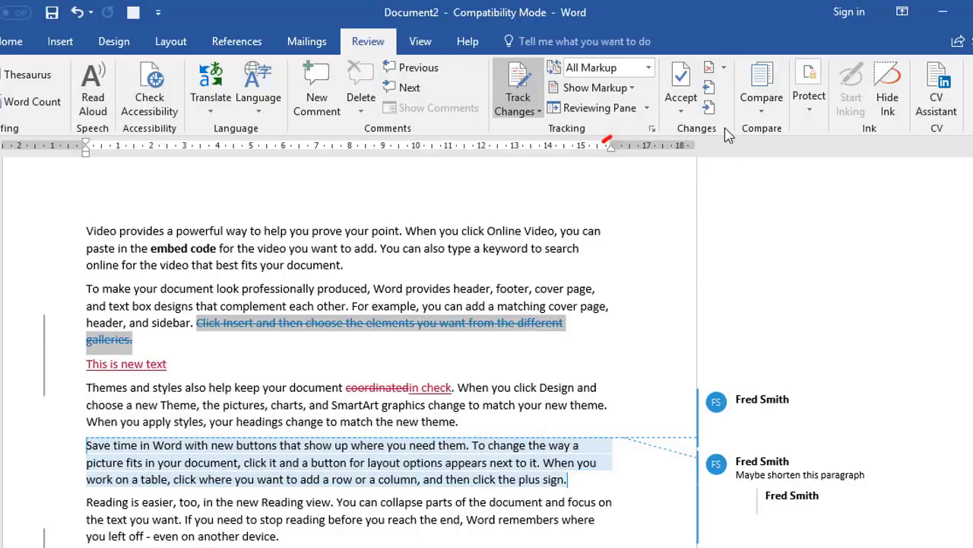
- Accept all remaining tracked changes in the document at once
left_click(683, 106)
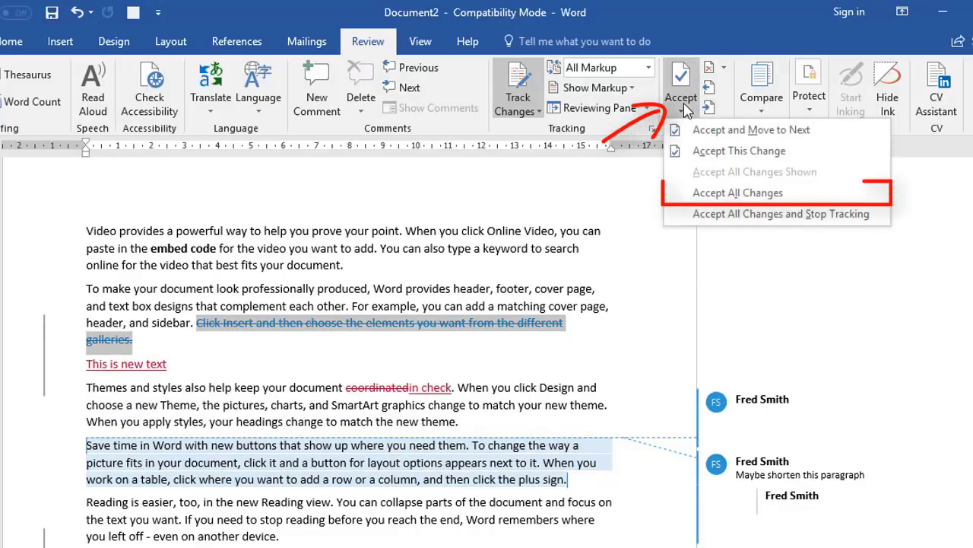
left_click(708, 195)
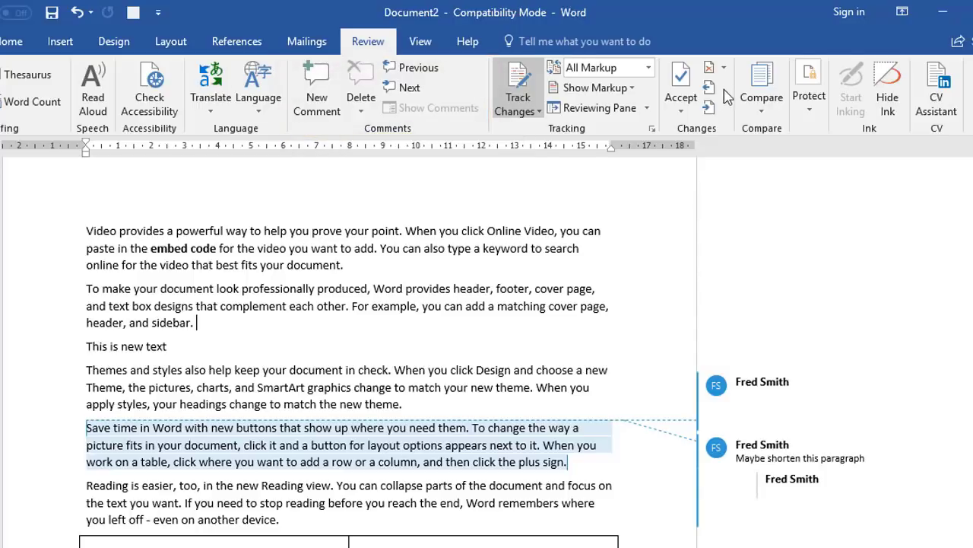
- Move through the comments on the "Save time in Word" paragraph and delete both the empty comment and "Maybe shorten this paragraph"
left_click(415, 89)
left_click(414, 88)
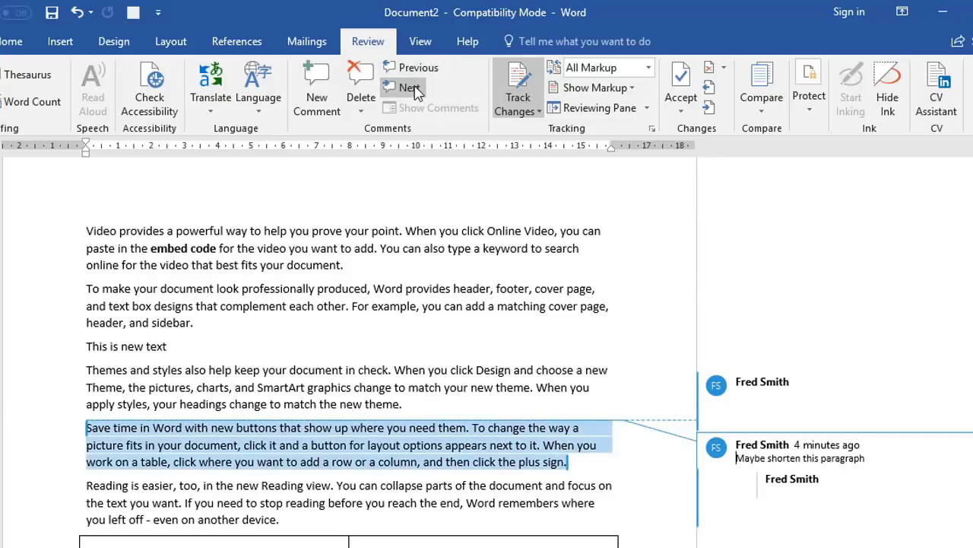
left_click(414, 89)
left_click(414, 89)
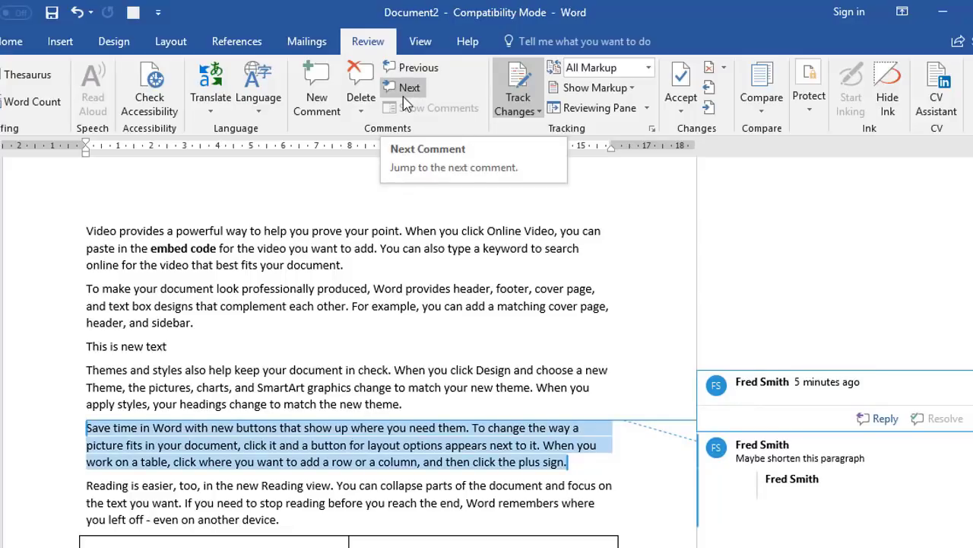
left_click(361, 86)
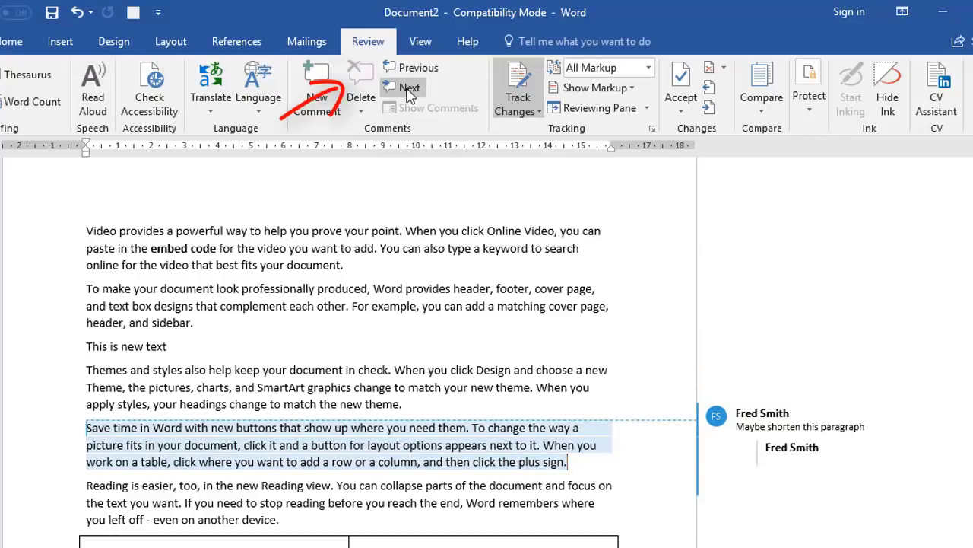
left_click(361, 85)
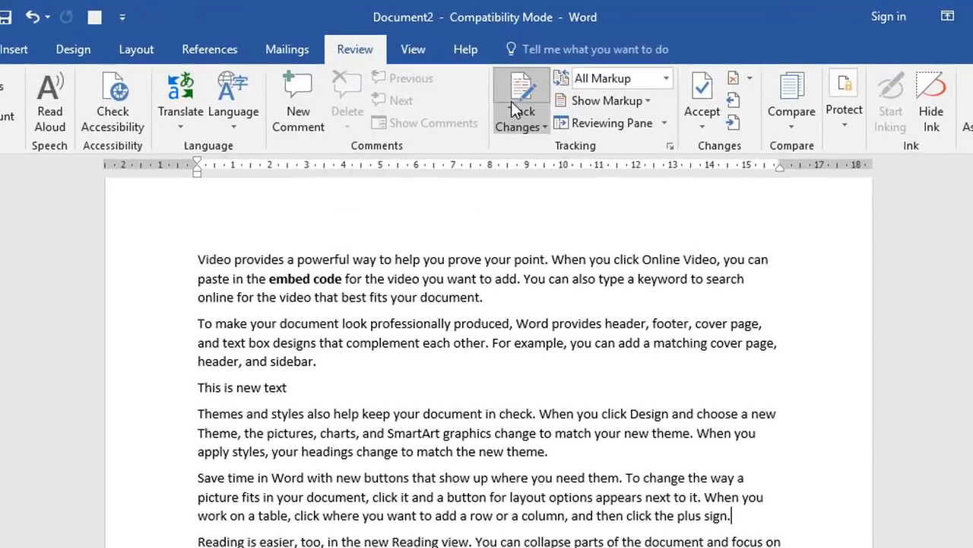
- Turn off Track Changes and insert an untracked blank paragraph after "This is new text"
left_click(518, 104)
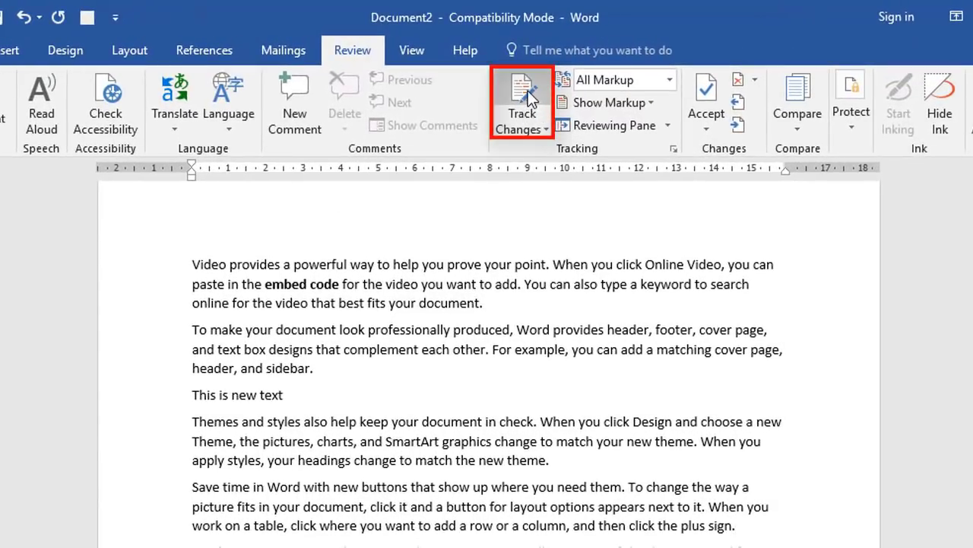
left_click(522, 128)
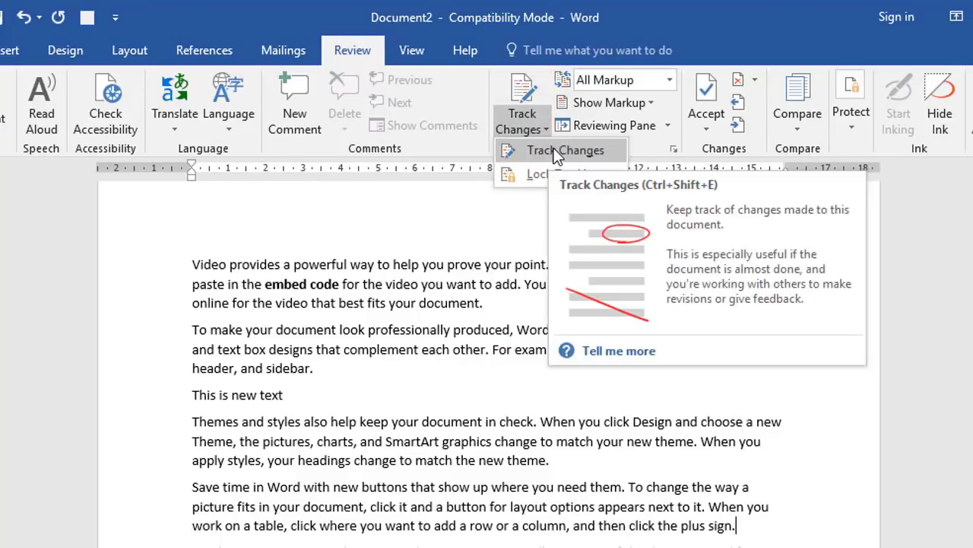
left_click(558, 150)
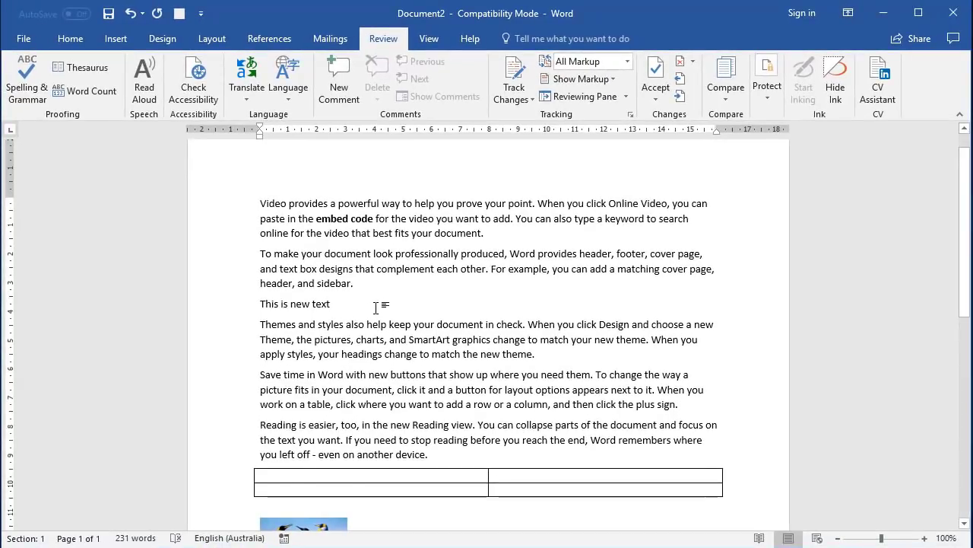
key("Return")
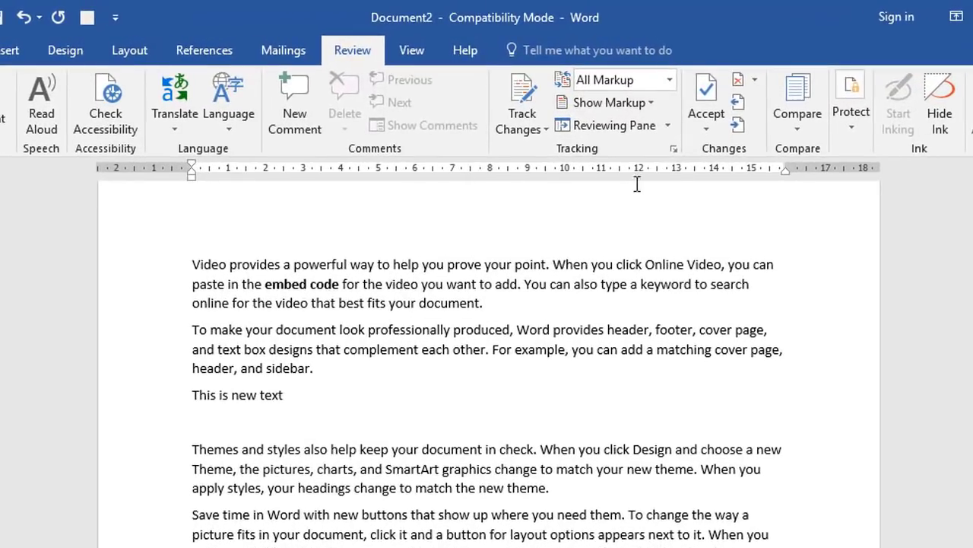
- Review the advanced Track Changes options, including the markup styles available for deletions, and close them without changing anything
left_click(673, 149)
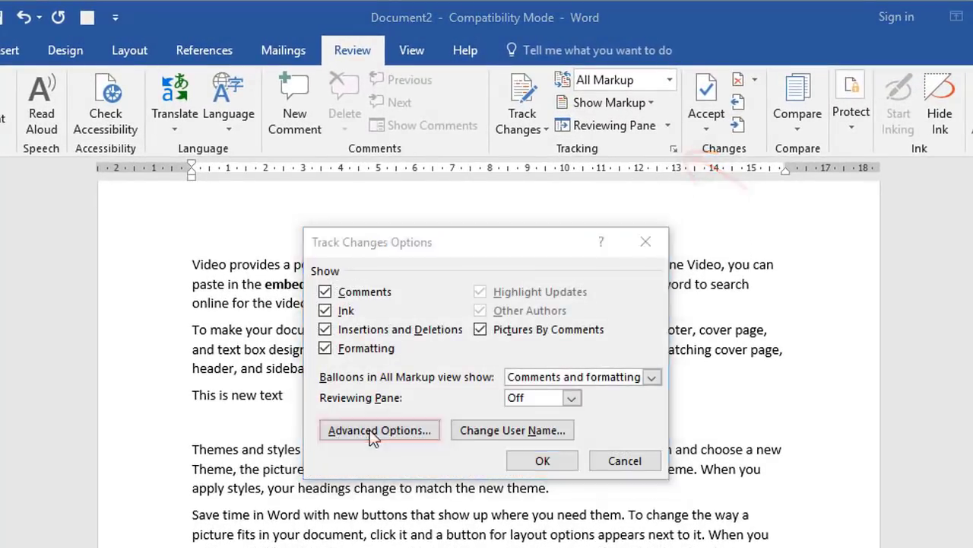
left_click(373, 431)
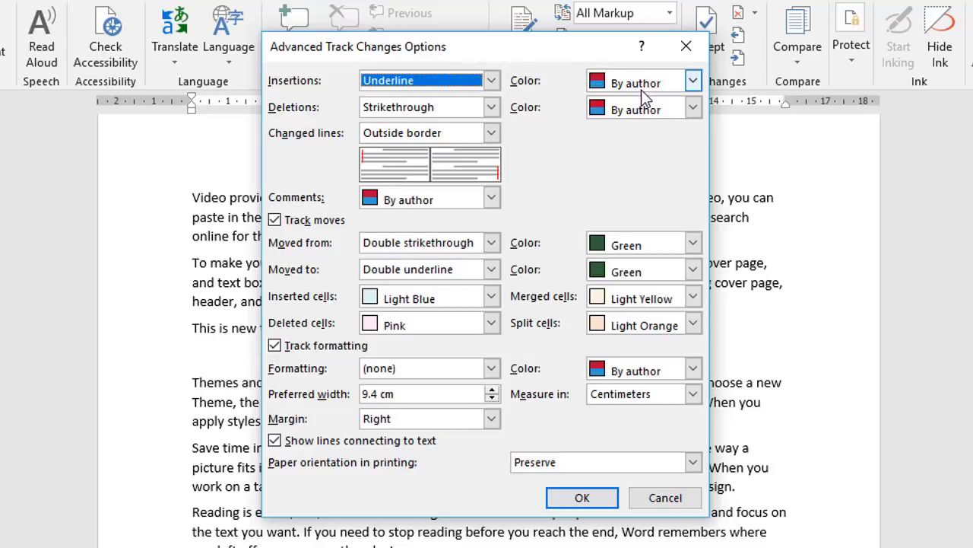
left_click(447, 108)
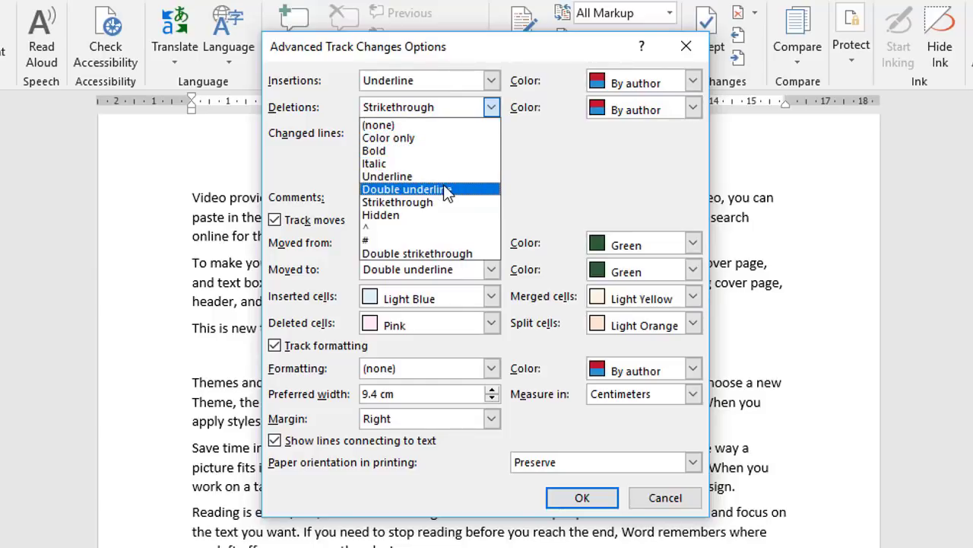
left_click(593, 160)
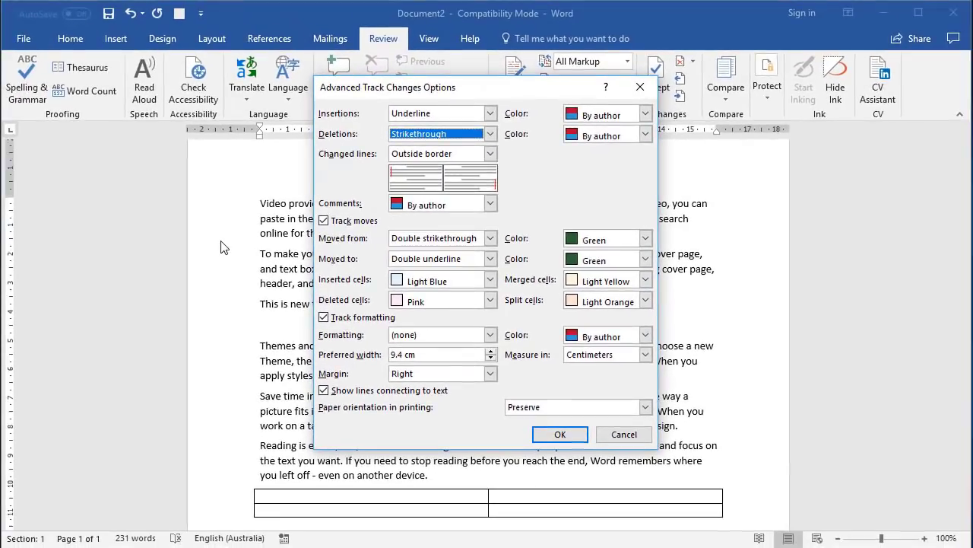
left_click(627, 439)
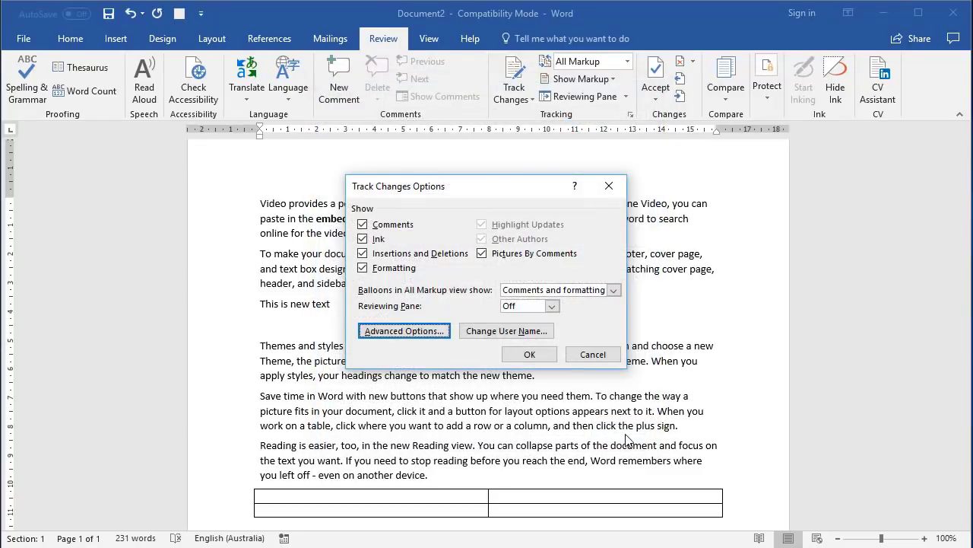
left_click(593, 355)
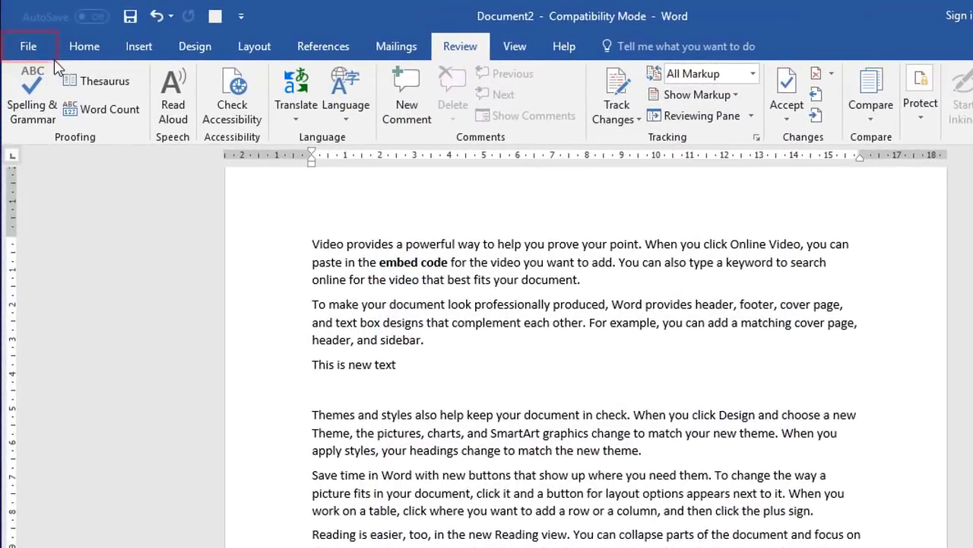
- Open the Protect Document choices in the document's Info page
left_click(31, 51)
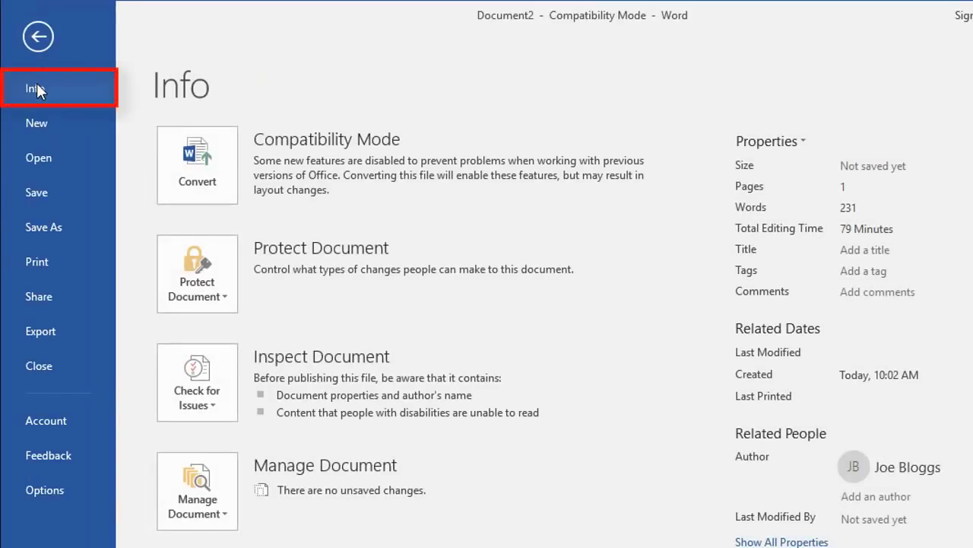
left_click(211, 283)
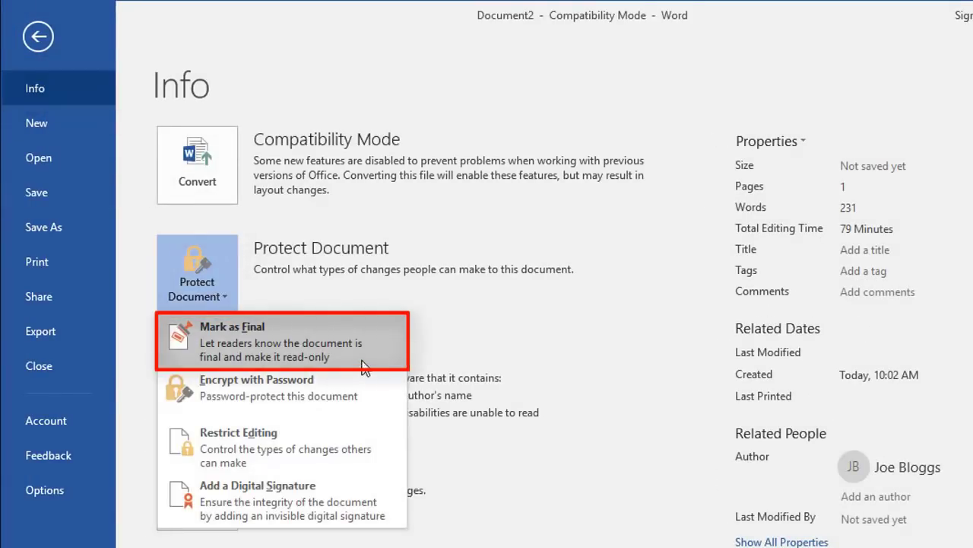